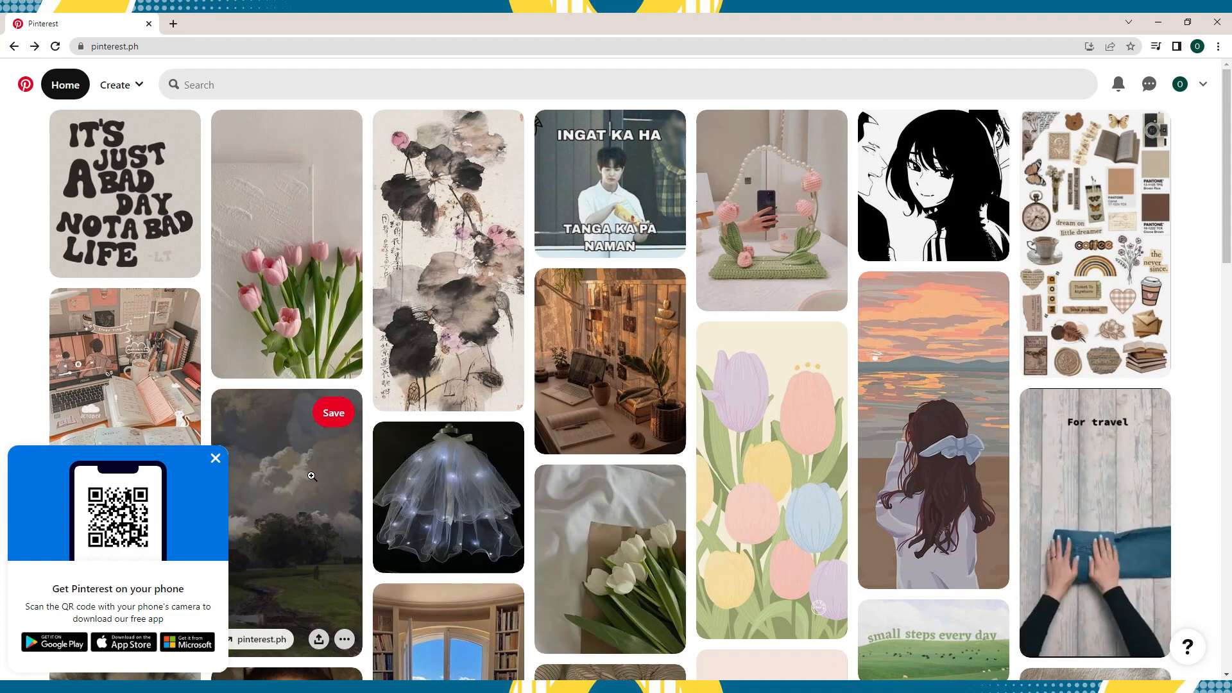
# Step: Dismiss the mobile app promotion and convert the personal account to a free business account
pyautogui.click(216, 458)
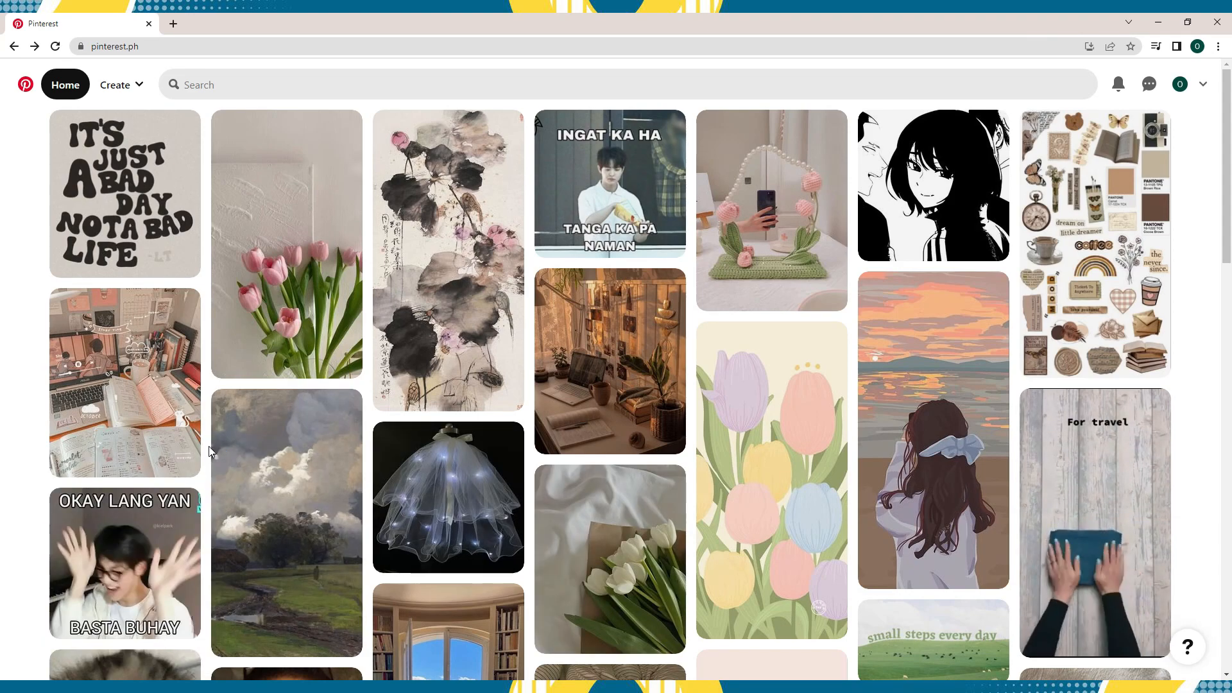
pyautogui.moveTo(512, 461)
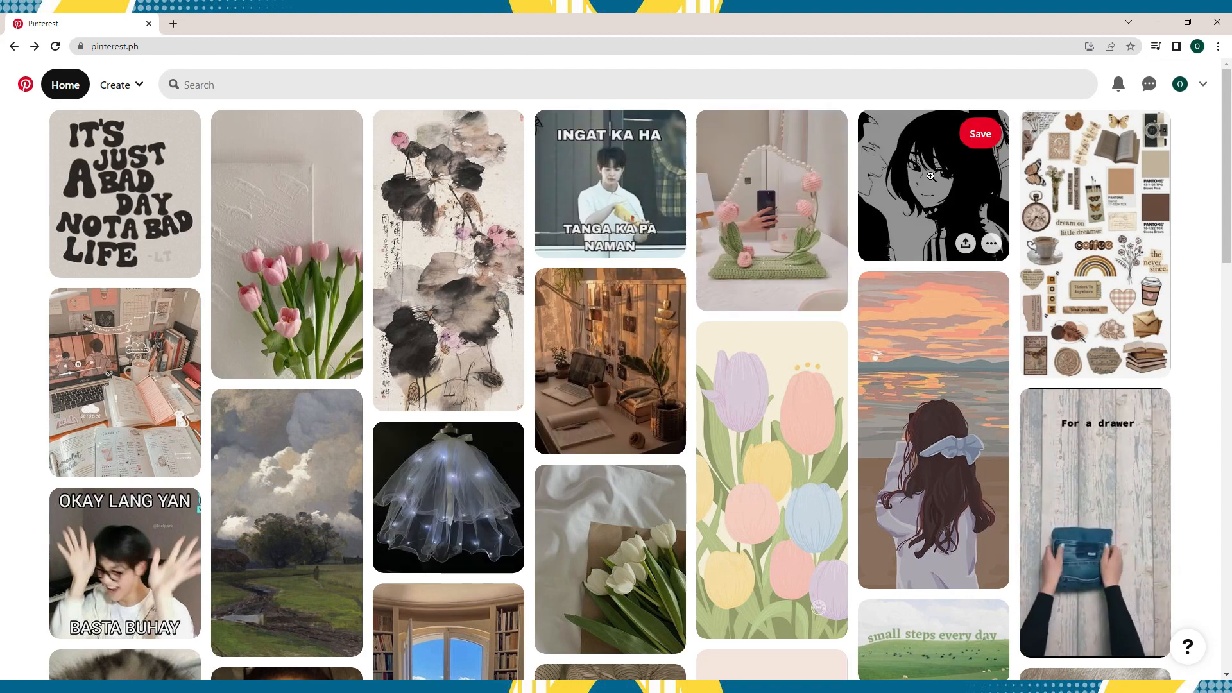
pyautogui.click(1205, 84)
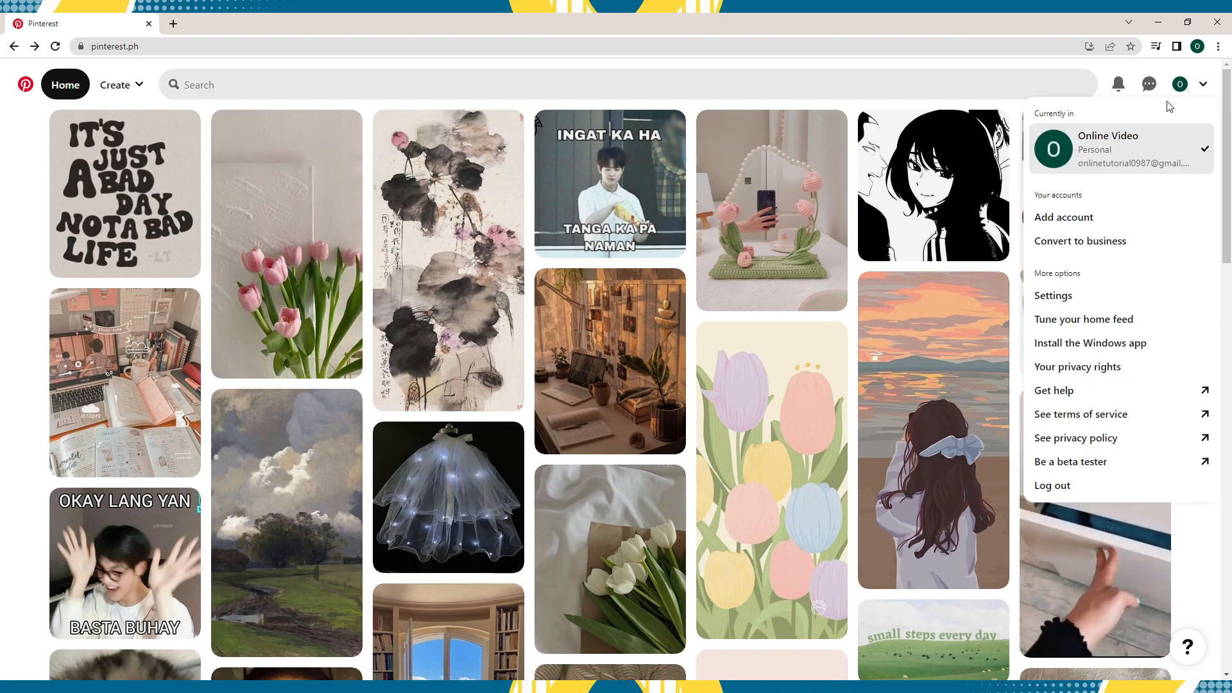
pyautogui.click(1113, 242)
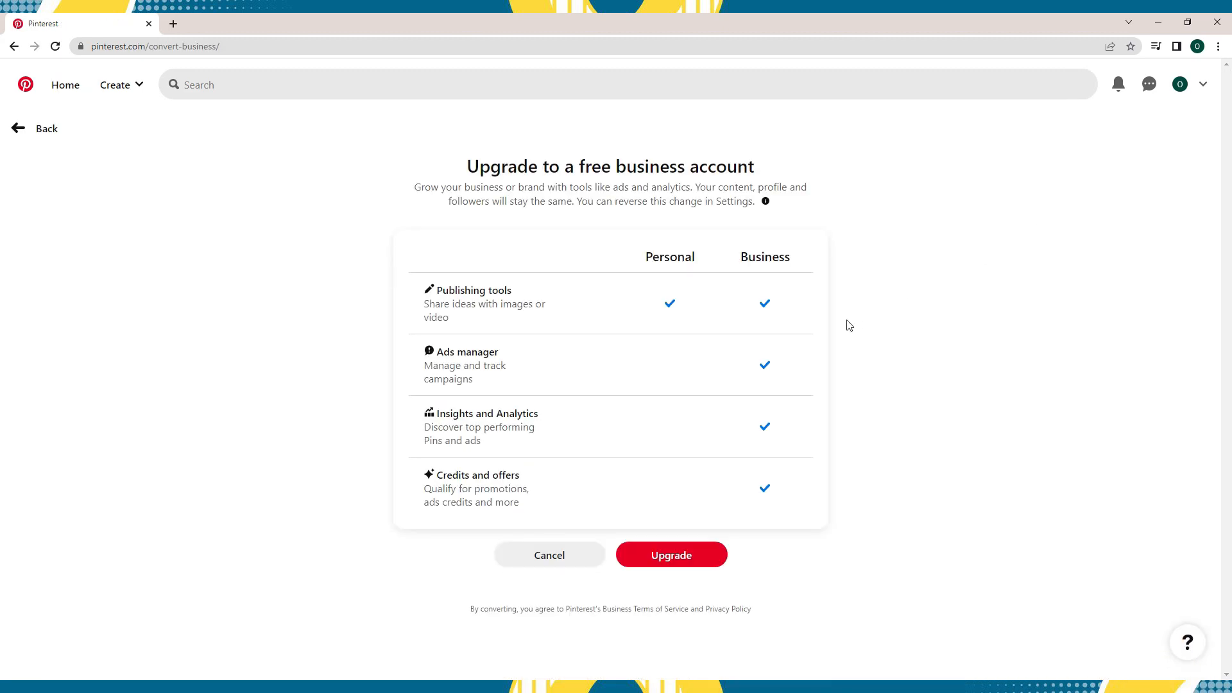
pyautogui.click(710, 553)
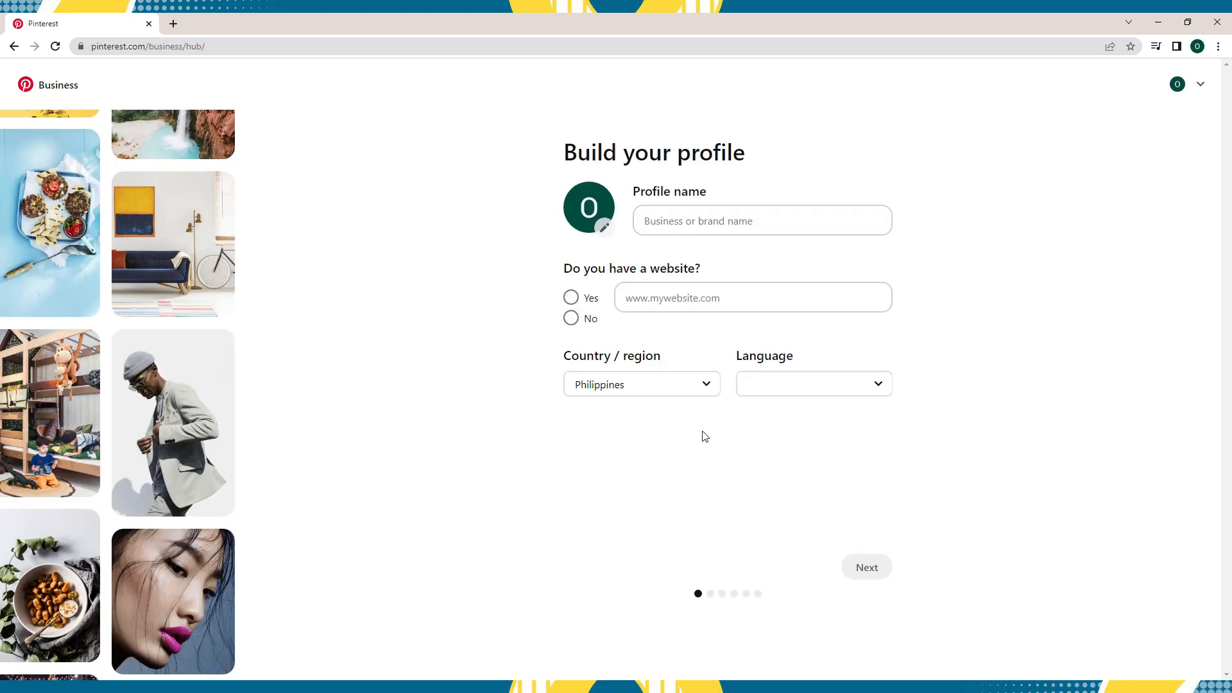
# Step: Build the business profile with the name Online Videos and no website, and proceed to the business description
pyautogui.click(730, 226)
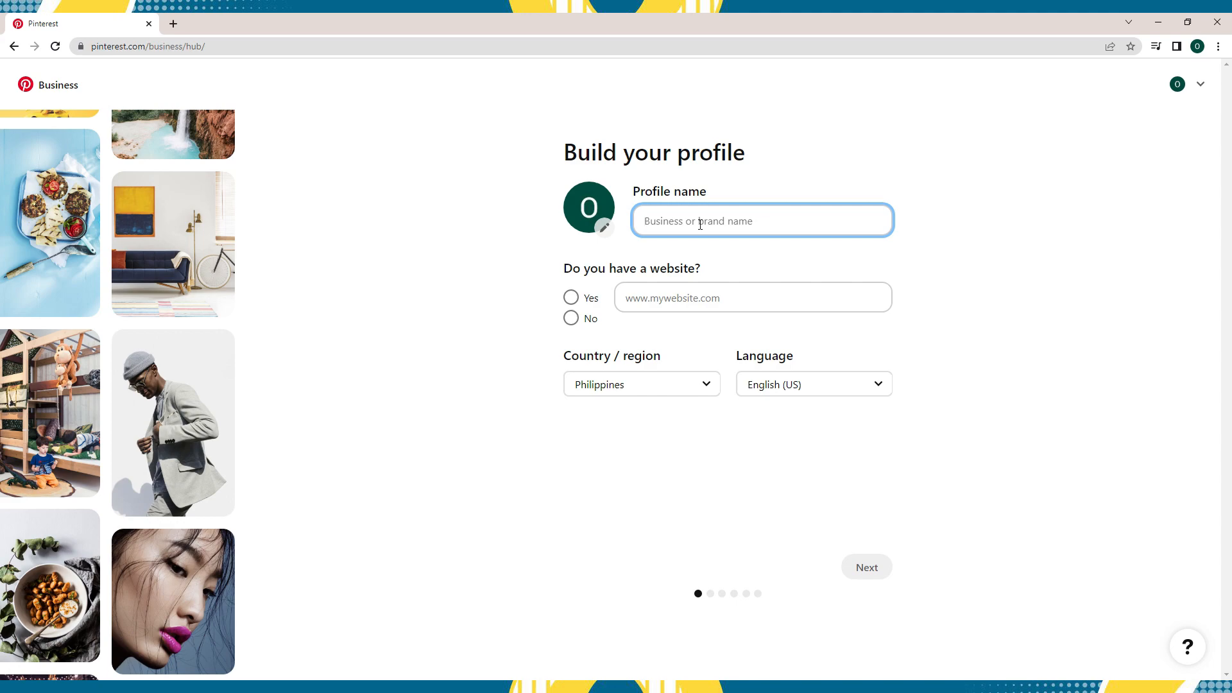
pyautogui.write('Online Videos')
pyautogui.click(581, 319)
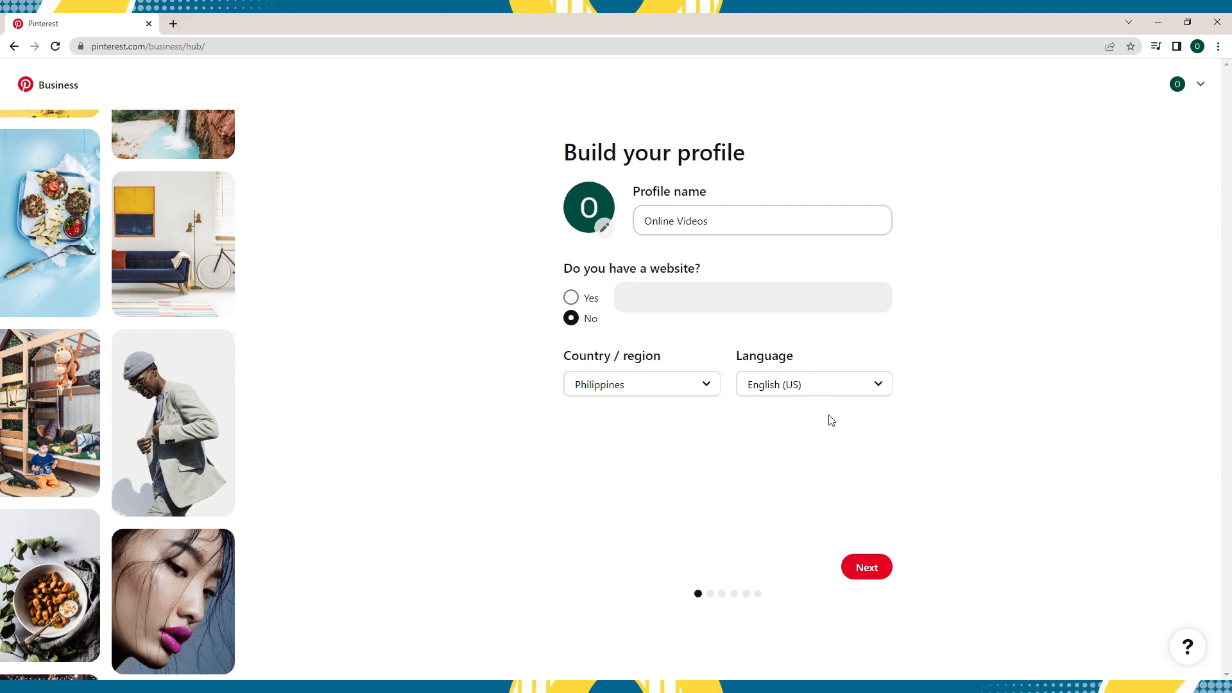
pyautogui.click(883, 566)
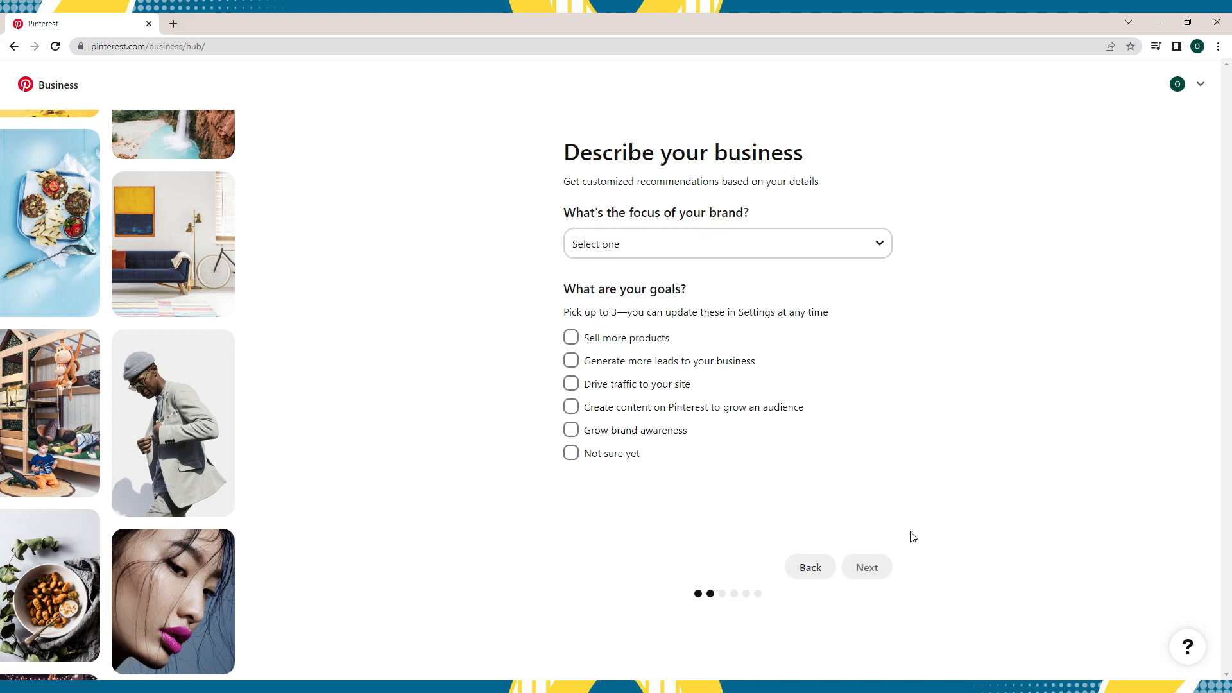
# Step: Set the brand focus to DIY and craft, with goals of generating leads, creating content to grow an audience and growing brand awareness
pyautogui.click(861, 252)
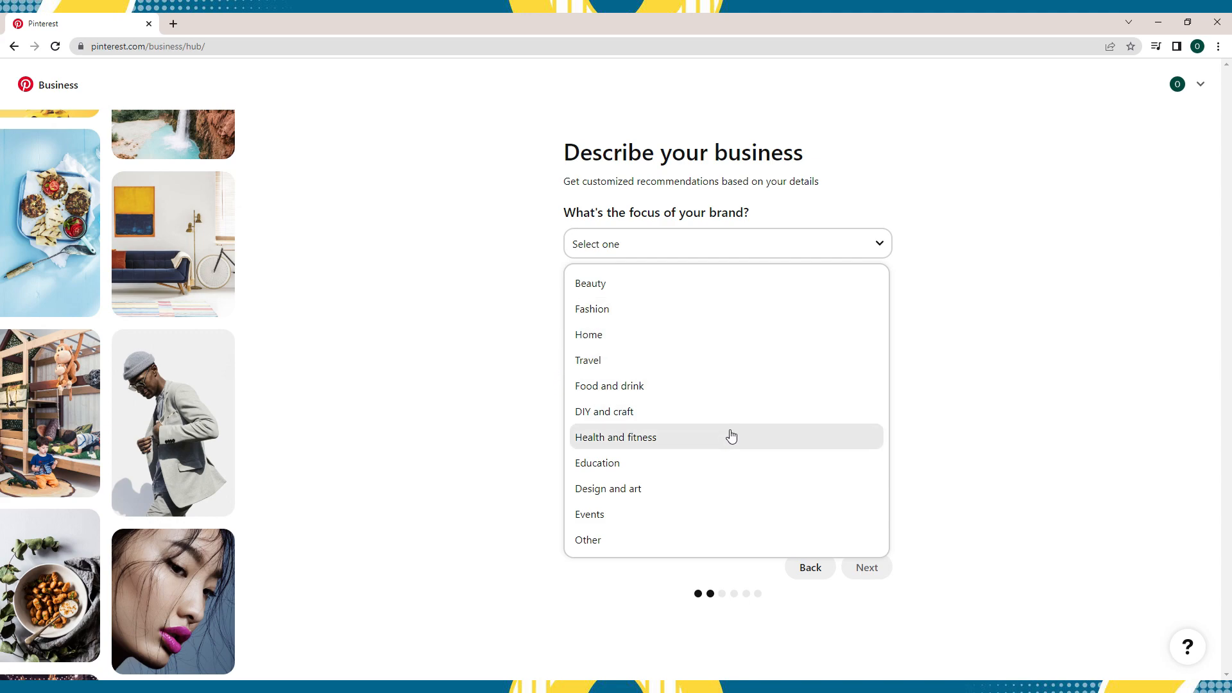
pyautogui.click(684, 417)
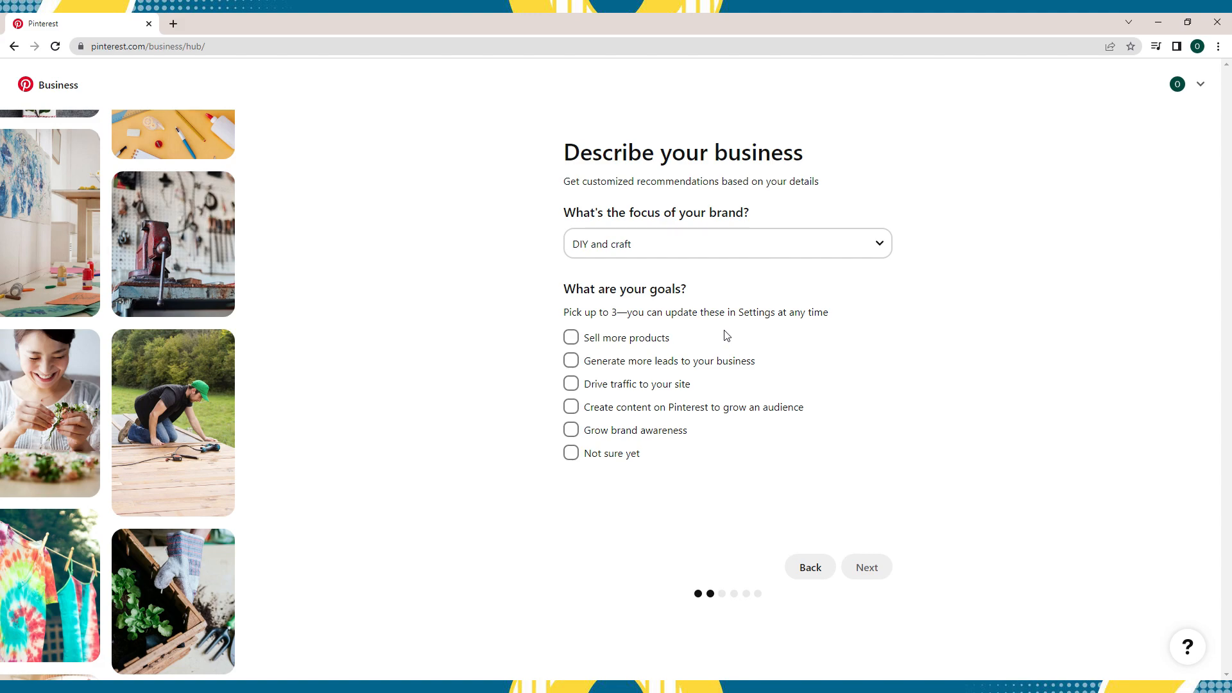
pyautogui.click(571, 407)
pyautogui.click(571, 430)
pyautogui.click(572, 360)
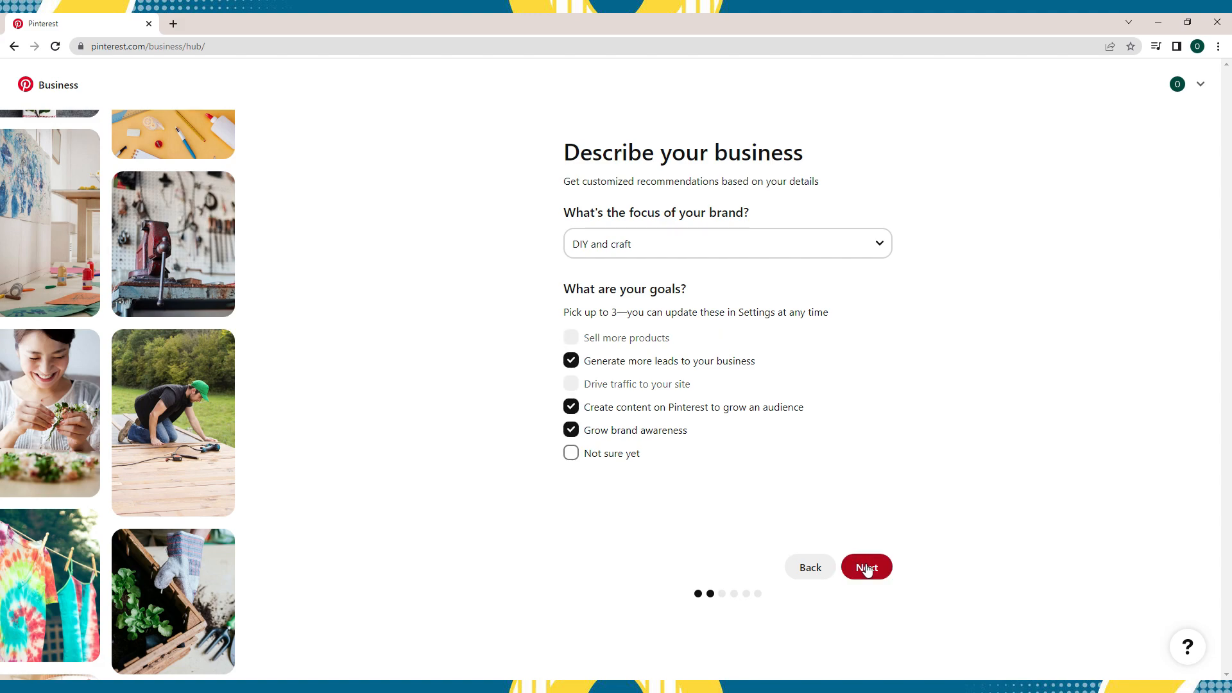
pyautogui.click(867, 568)
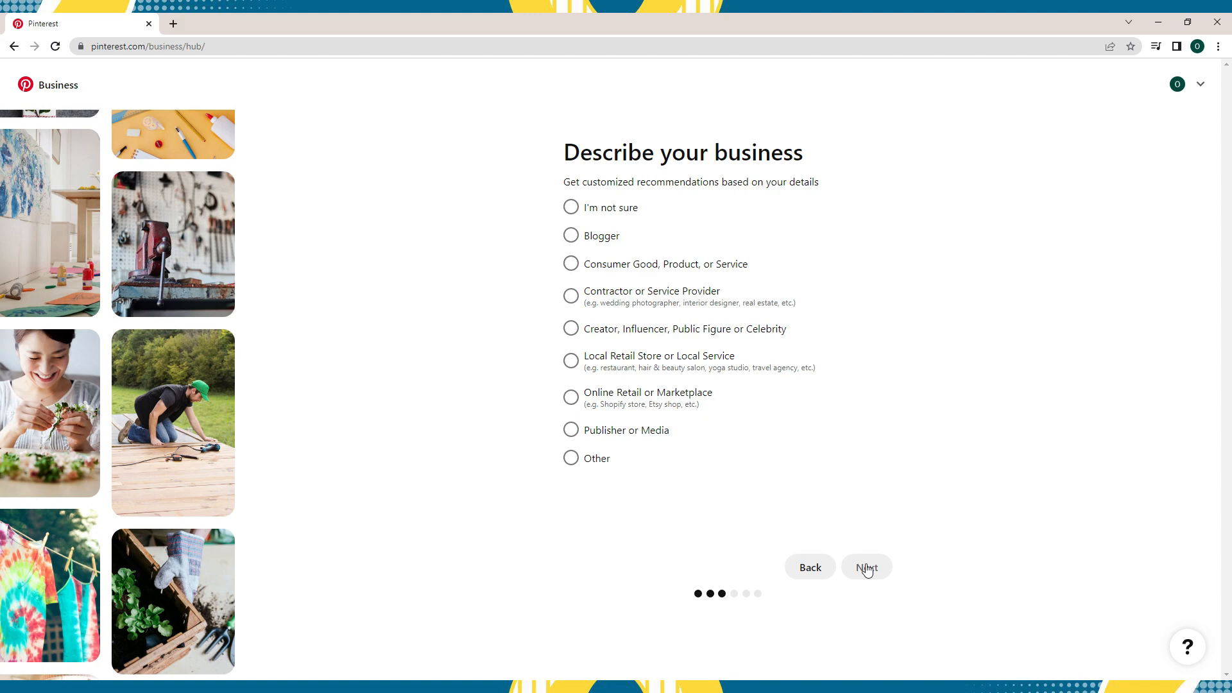
# Step: Describe the business as Creator, Influencer, Public Figure or Celebrity, and choose creating a Pin as the starting point
pyautogui.click(664, 340)
pyautogui.click(856, 566)
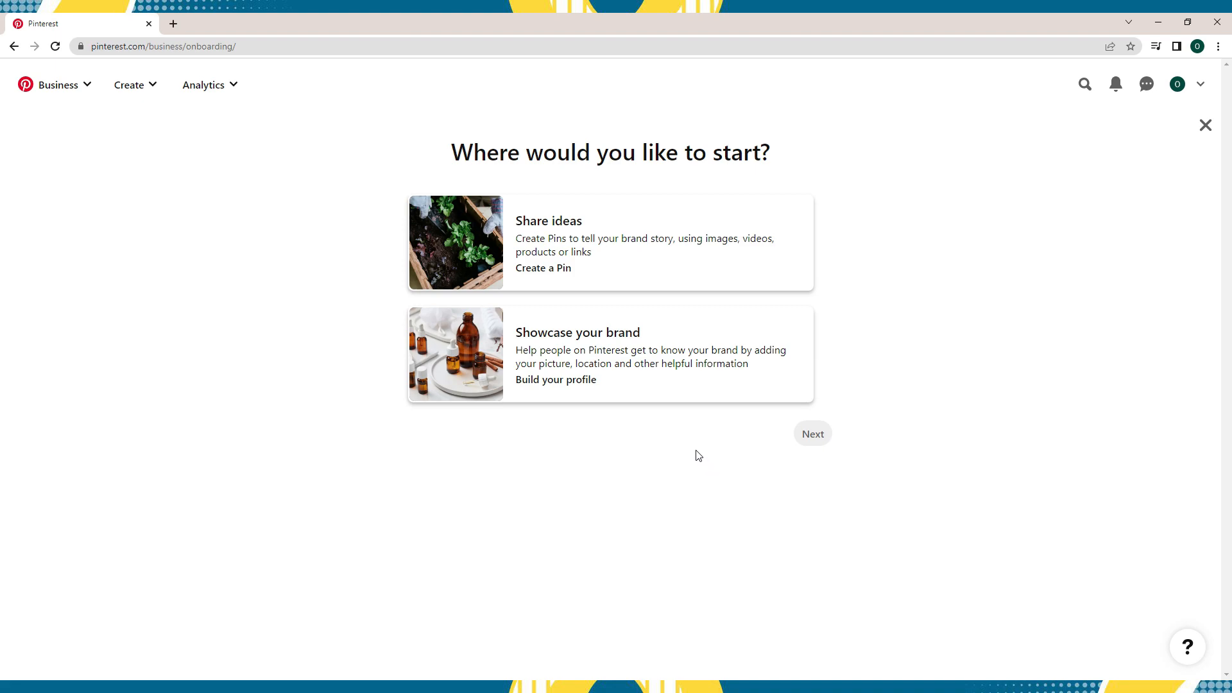
pyautogui.click(578, 276)
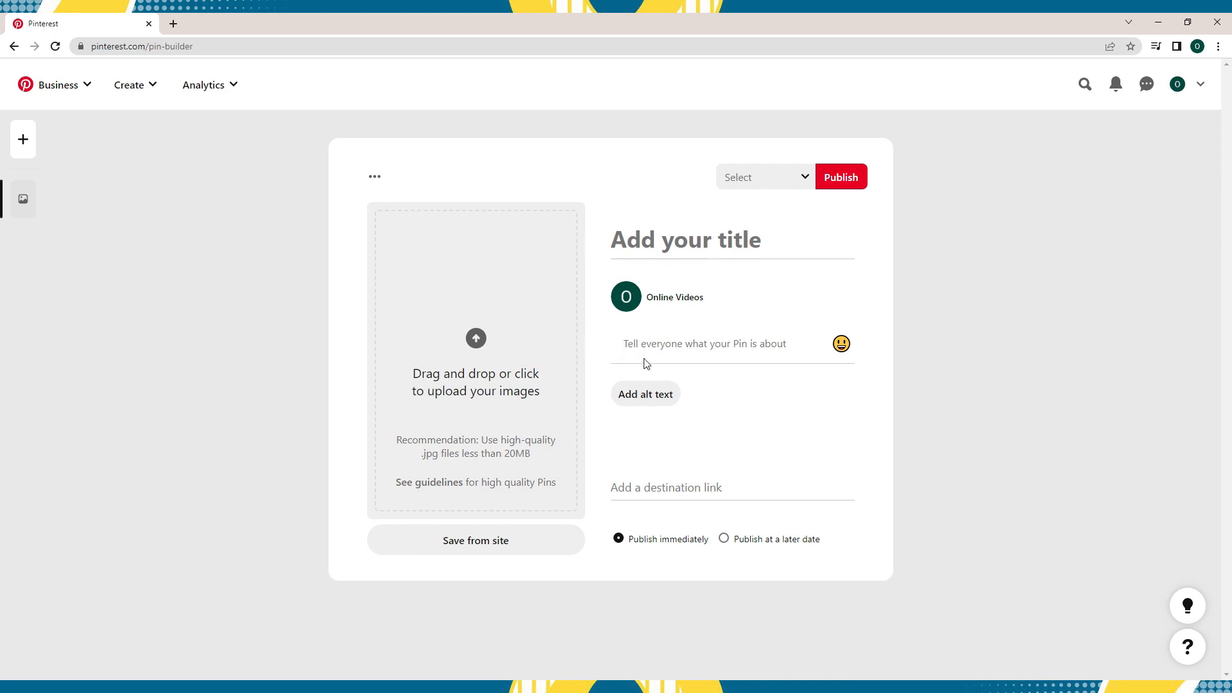
# Step: Look over the new Pin's destination link, description and title fields
pyautogui.click(667, 488)
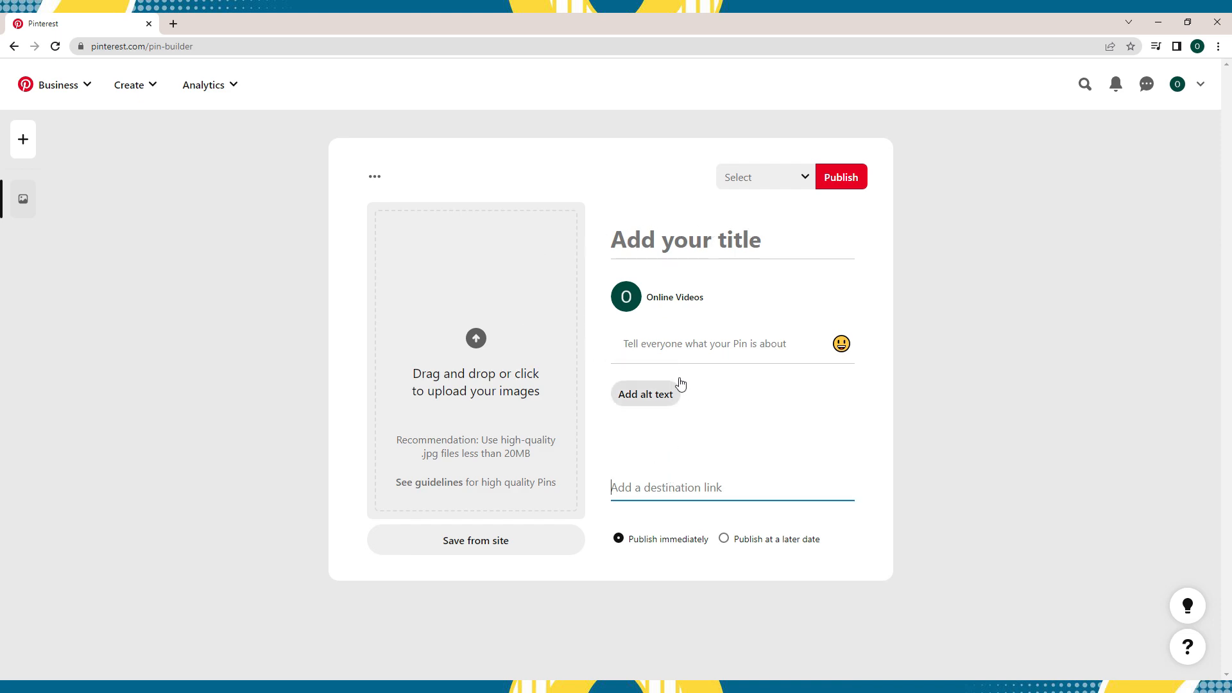
pyautogui.click(685, 345)
pyautogui.click(688, 255)
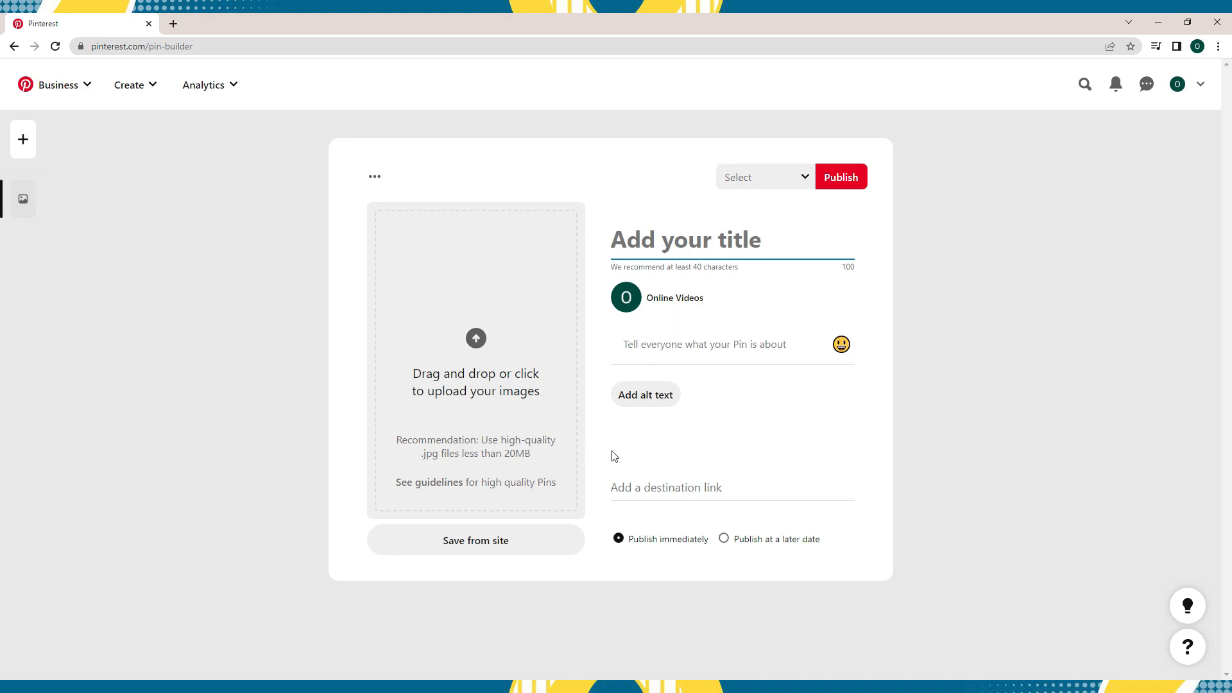
pyautogui.click(761, 498)
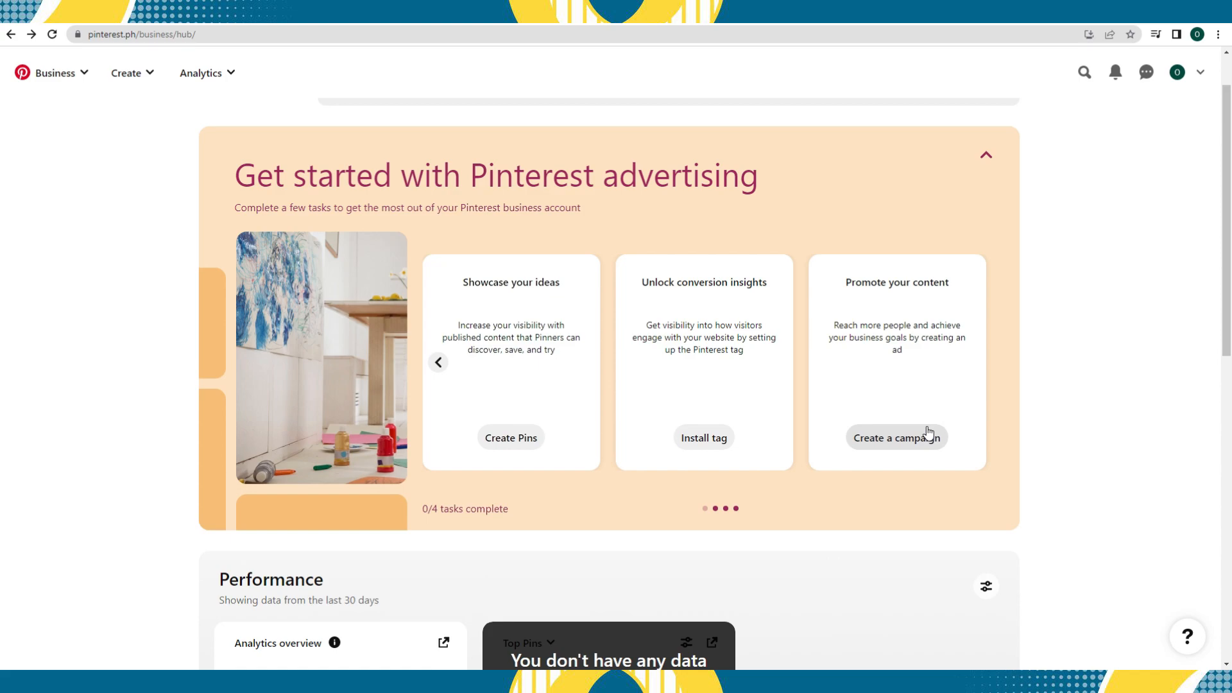
# Step: Start a new ad campaign from the business hub, using the Manual Campaign creation mode
pyautogui.click(929, 434)
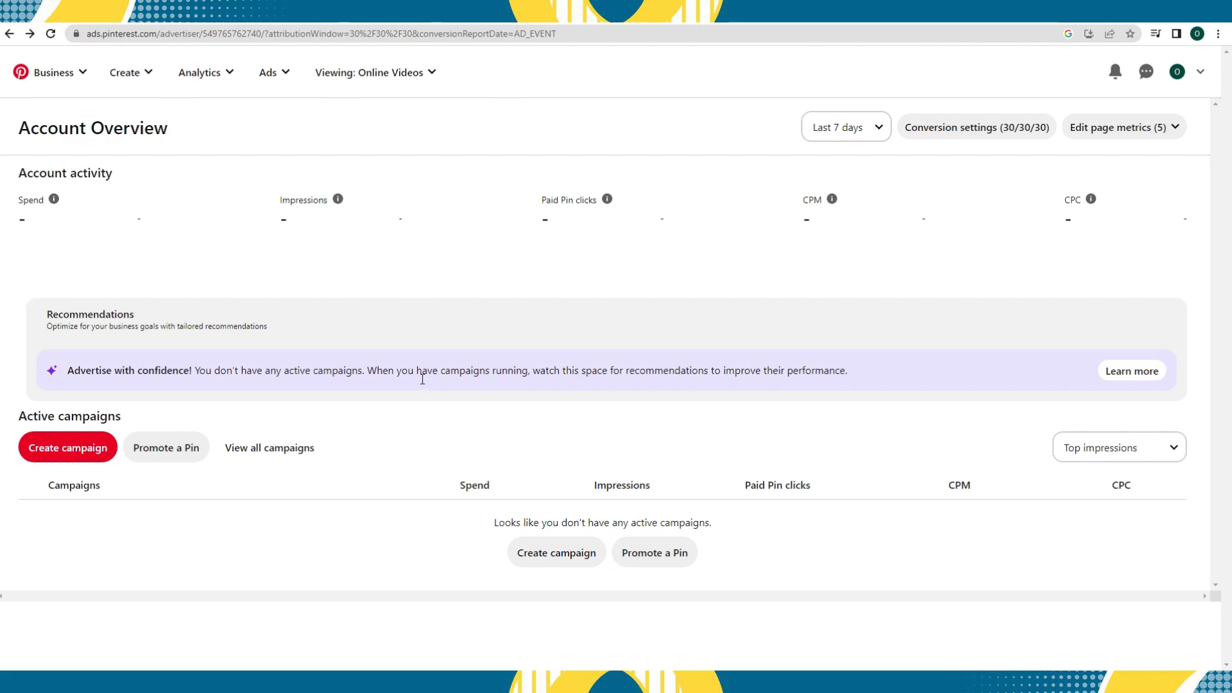
pyautogui.click(83, 448)
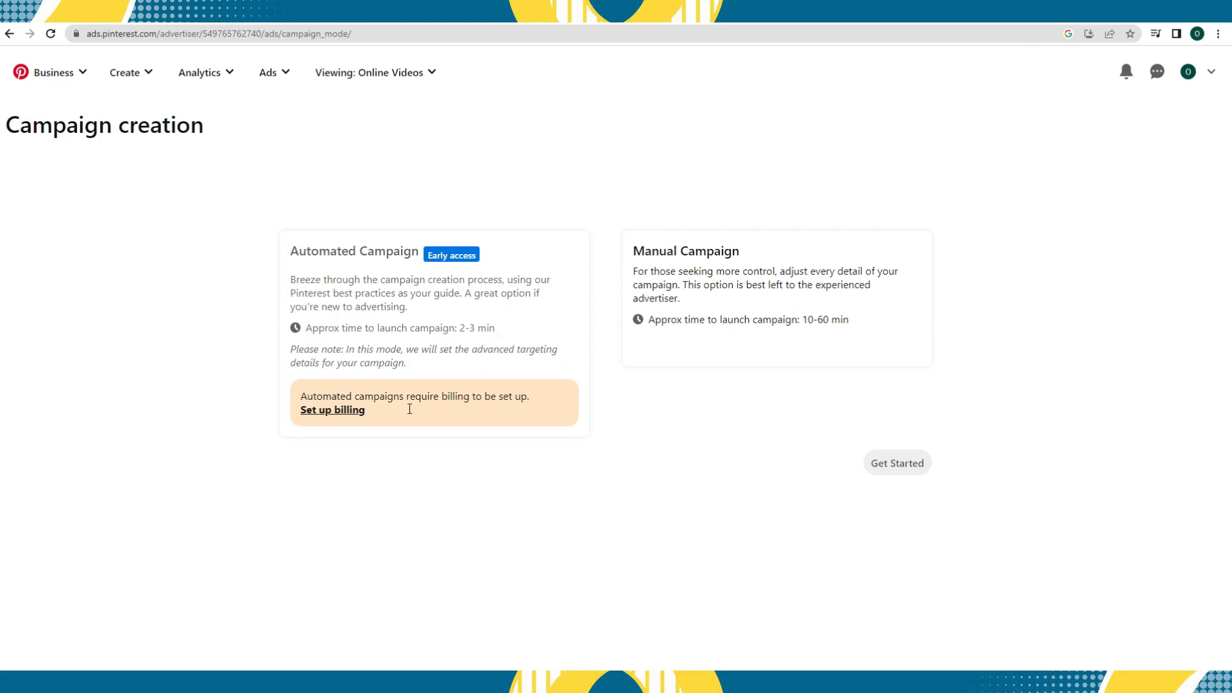
pyautogui.moveTo(300, 397); pyautogui.dragTo(542, 401)
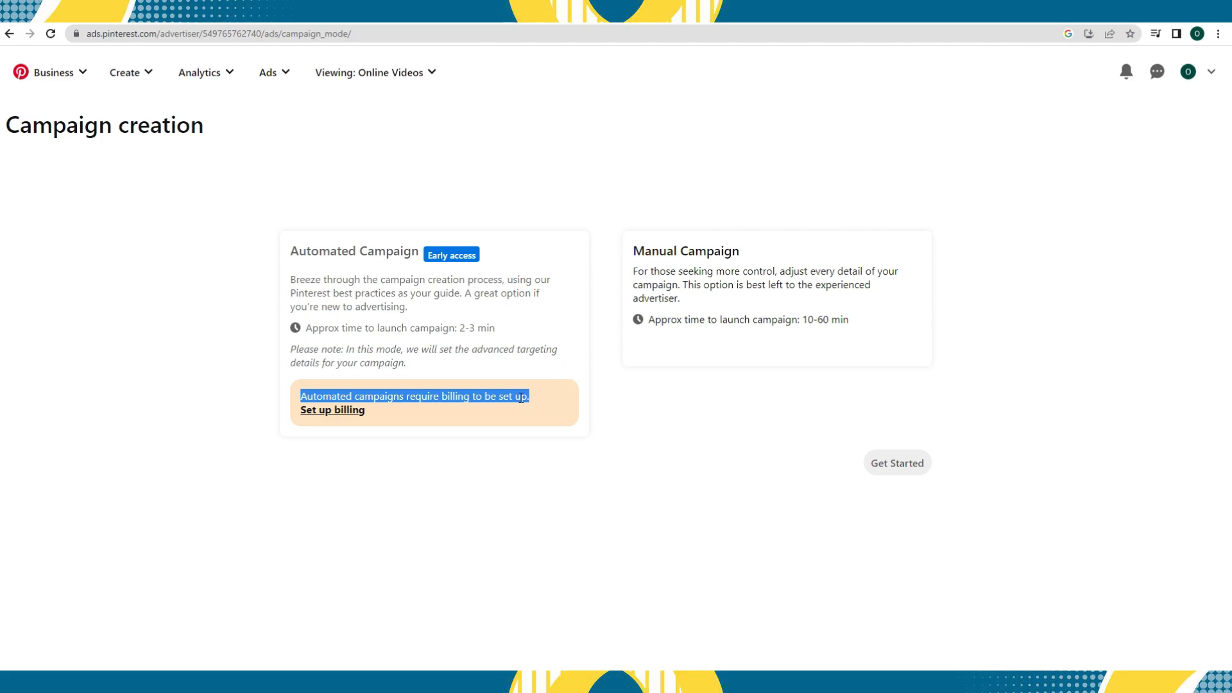
pyautogui.click(521, 398)
pyautogui.moveTo(536, 399)
pyautogui.mouseDown()
pyautogui.moveTo(421, 399)
pyautogui.moveTo(522, 396)
pyautogui.mouseUp()
pyautogui.click(679, 338)
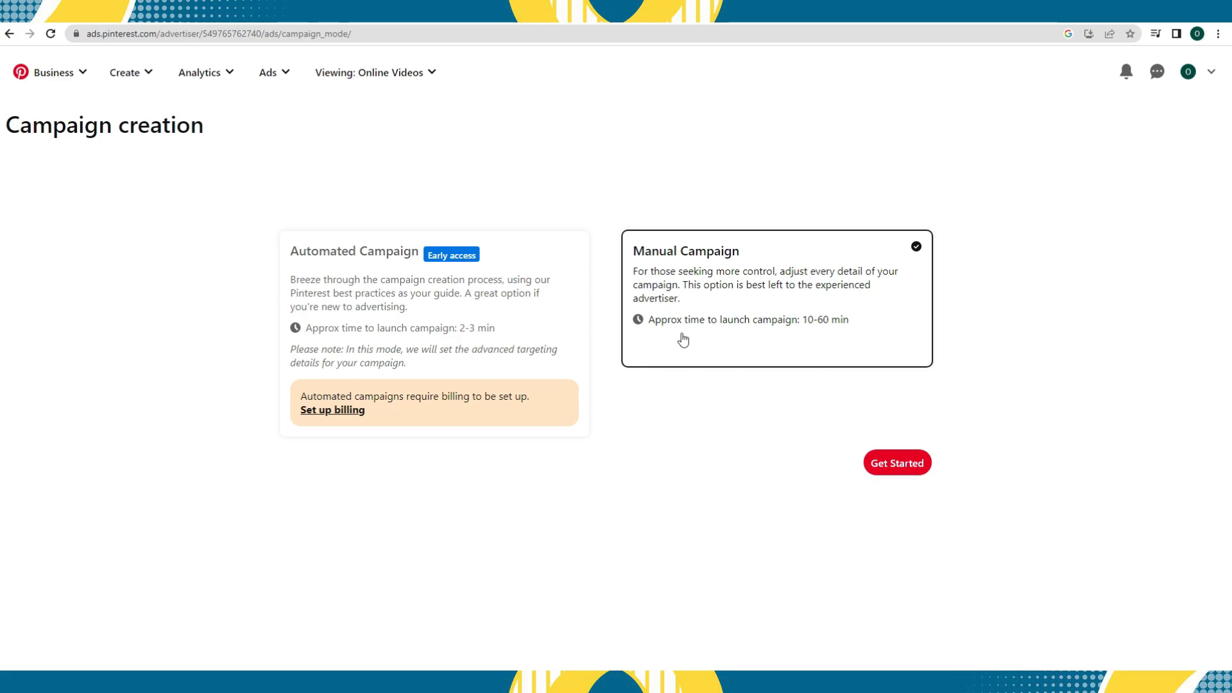
pyautogui.click(921, 462)
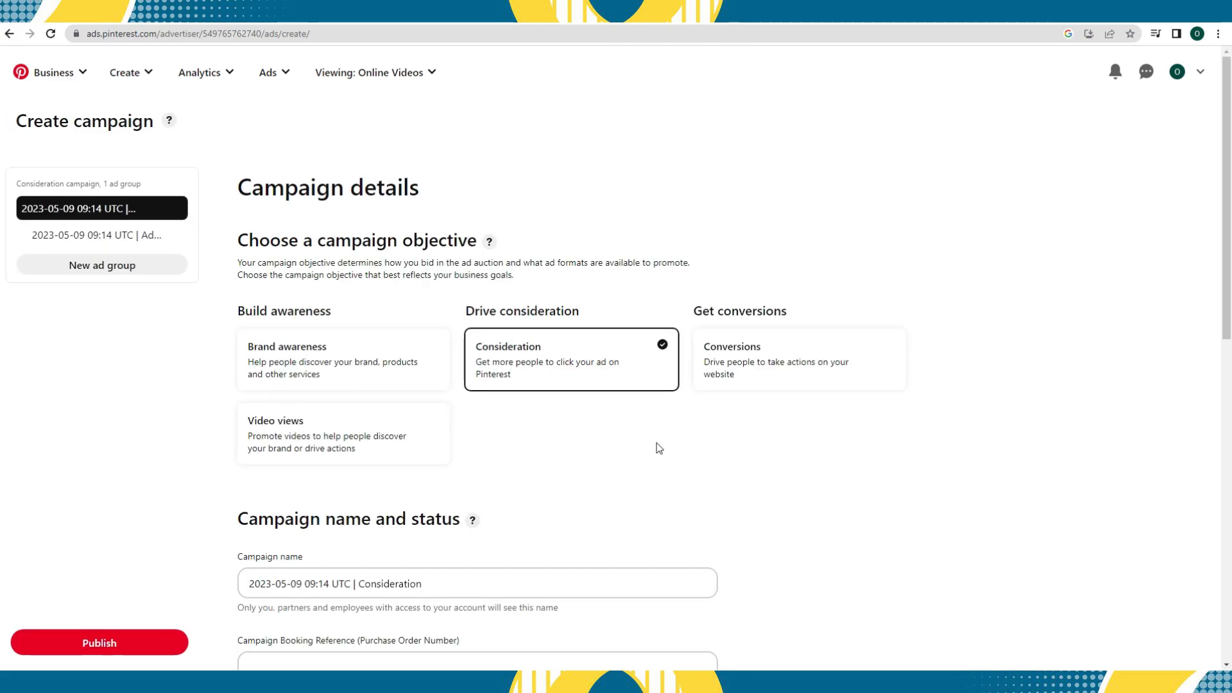
# Step: Review the campaign objectives for awareness, consideration and conversions, and the campaign name and status settings
pyautogui.scroll(-1, 636, 445)
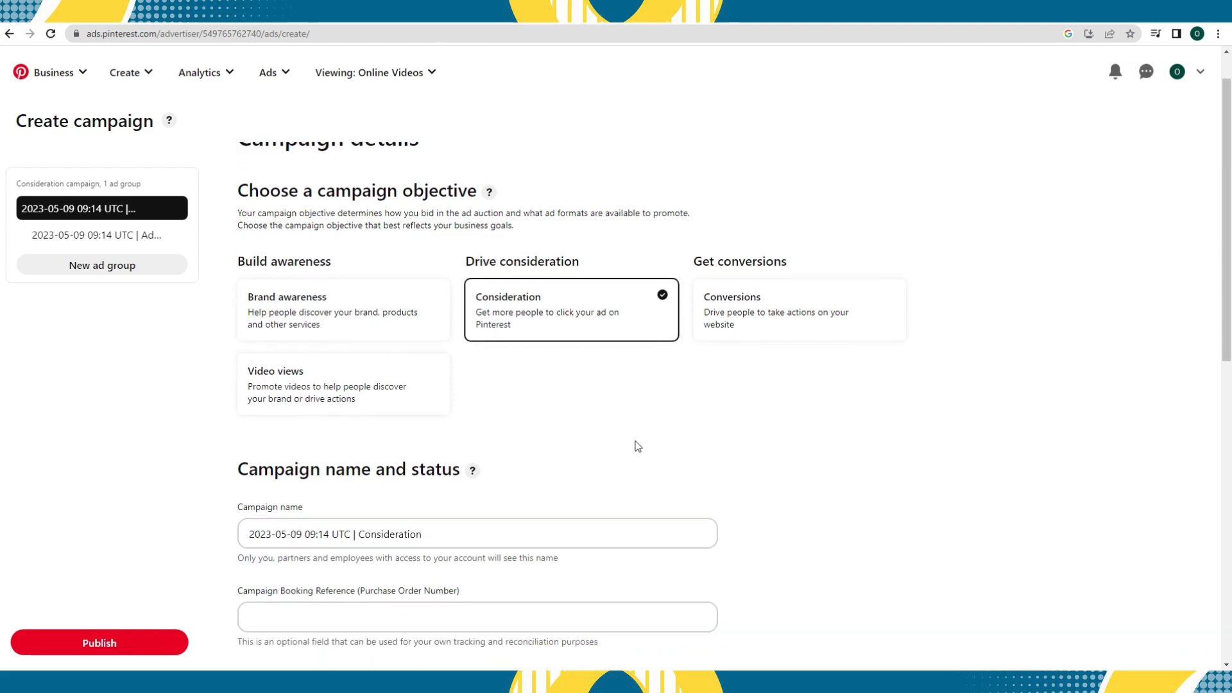
pyautogui.scroll(1, 578, 417)
pyautogui.moveTo(343, 314); pyautogui.dragTo(229, 314)
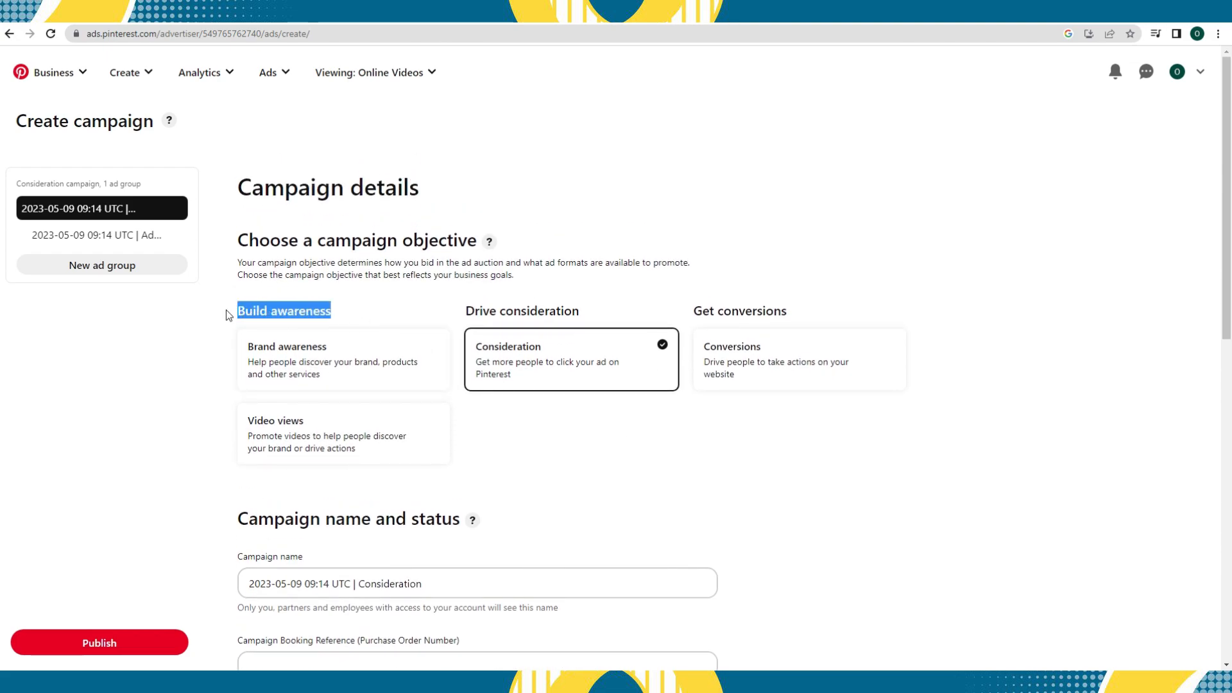
pyautogui.moveTo(460, 313); pyautogui.dragTo(795, 315)
pyautogui.click(795, 316)
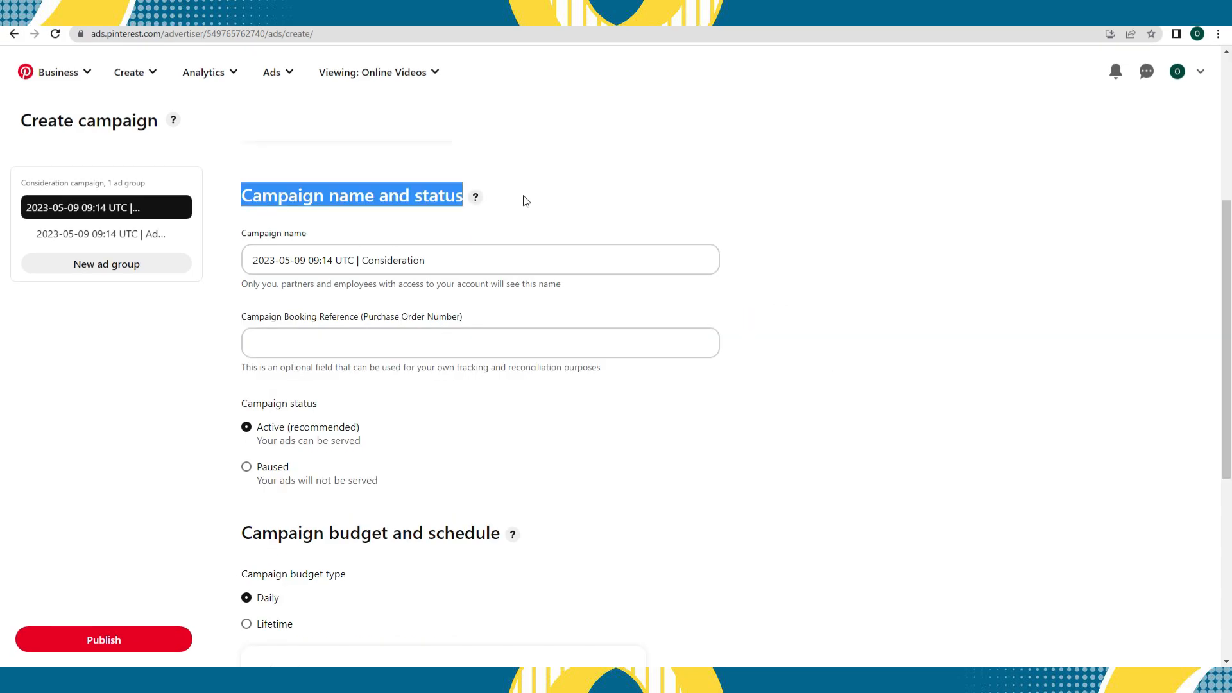
pyautogui.click(526, 201)
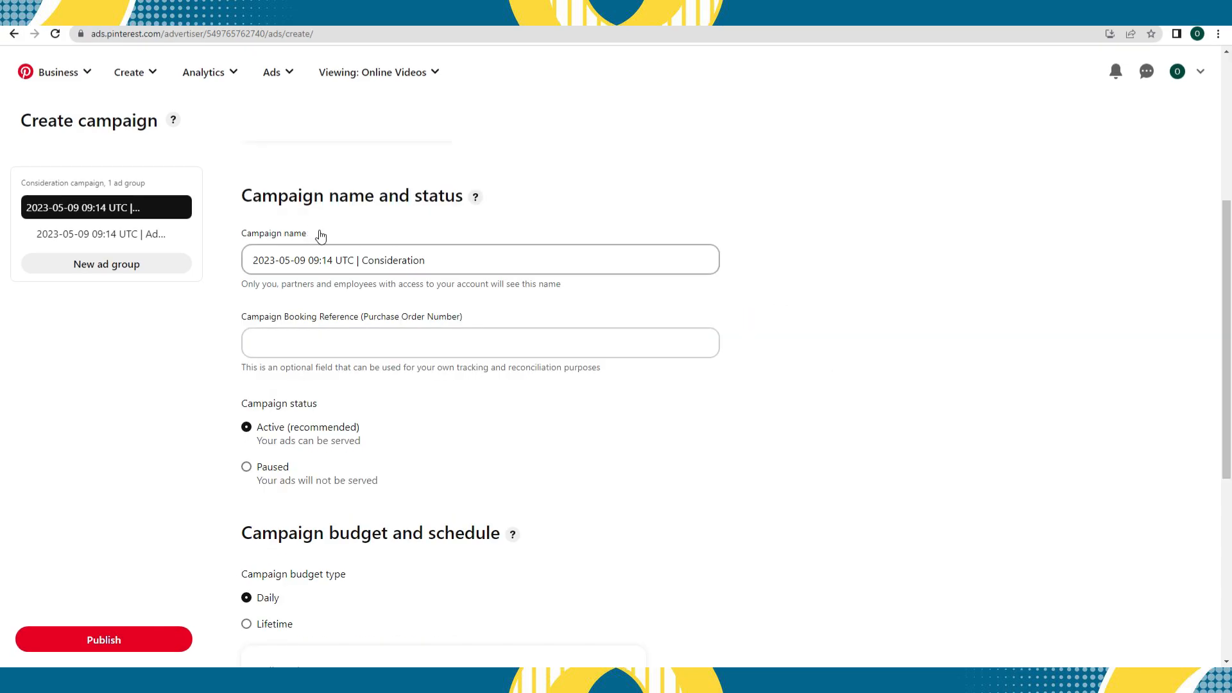
pyautogui.moveTo(307, 233); pyautogui.dragTo(242, 236)
pyautogui.click(333, 229)
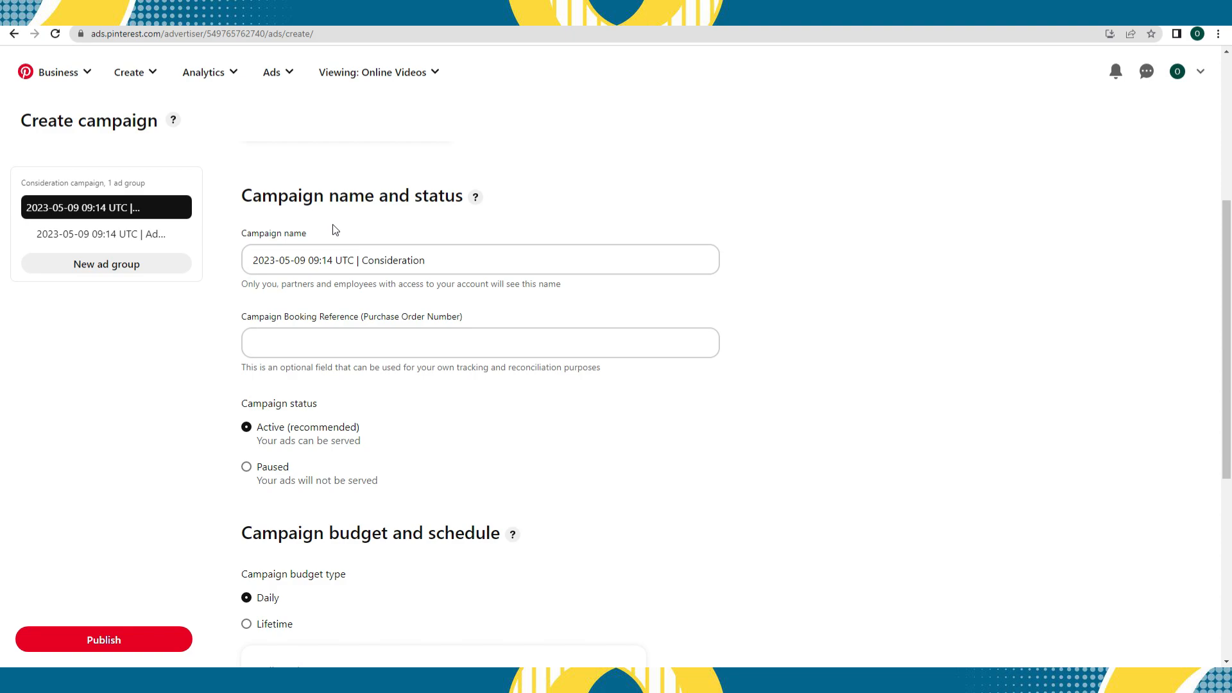
pyautogui.scroll(-1, 346, 237)
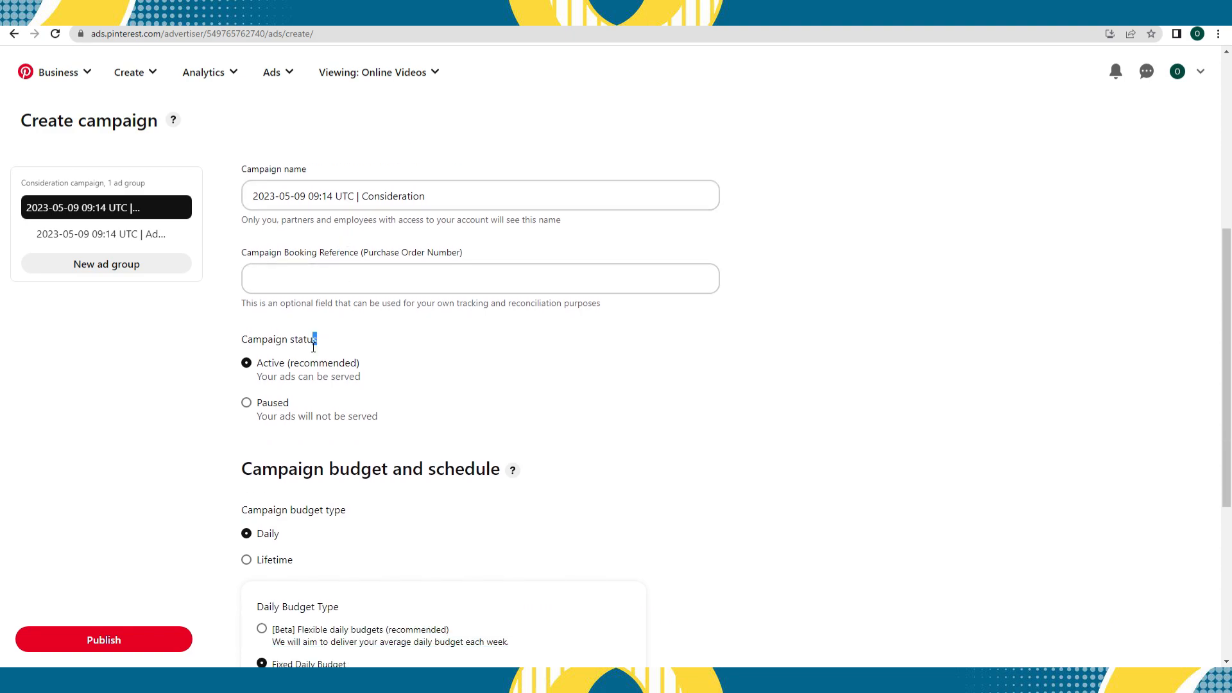
# Step: Review the campaign budget type, daily budget and campaign schedule options
pyautogui.scroll(-3, 402, 342)
pyautogui.moveTo(242, 285); pyautogui.dragTo(505, 290)
pyautogui.click(468, 308)
pyautogui.scroll(-1, 468, 309)
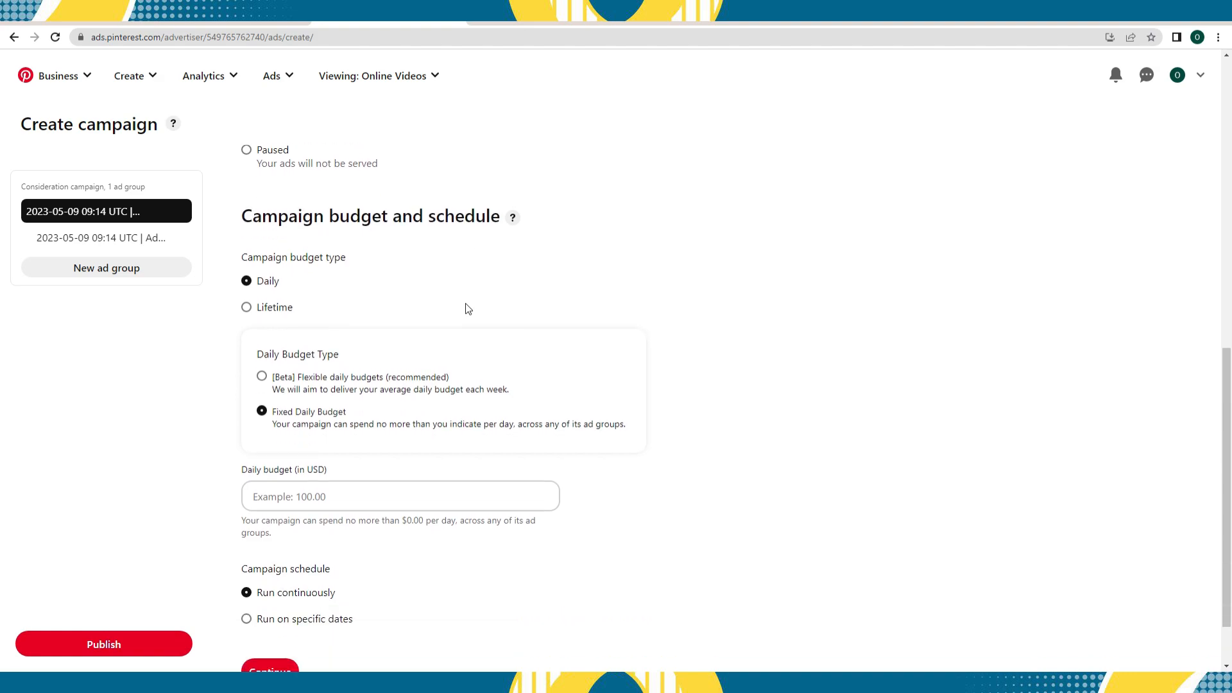
pyautogui.scroll(-1, 468, 309)
pyautogui.scroll(1, 468, 309)
pyautogui.scroll(-1, 468, 308)
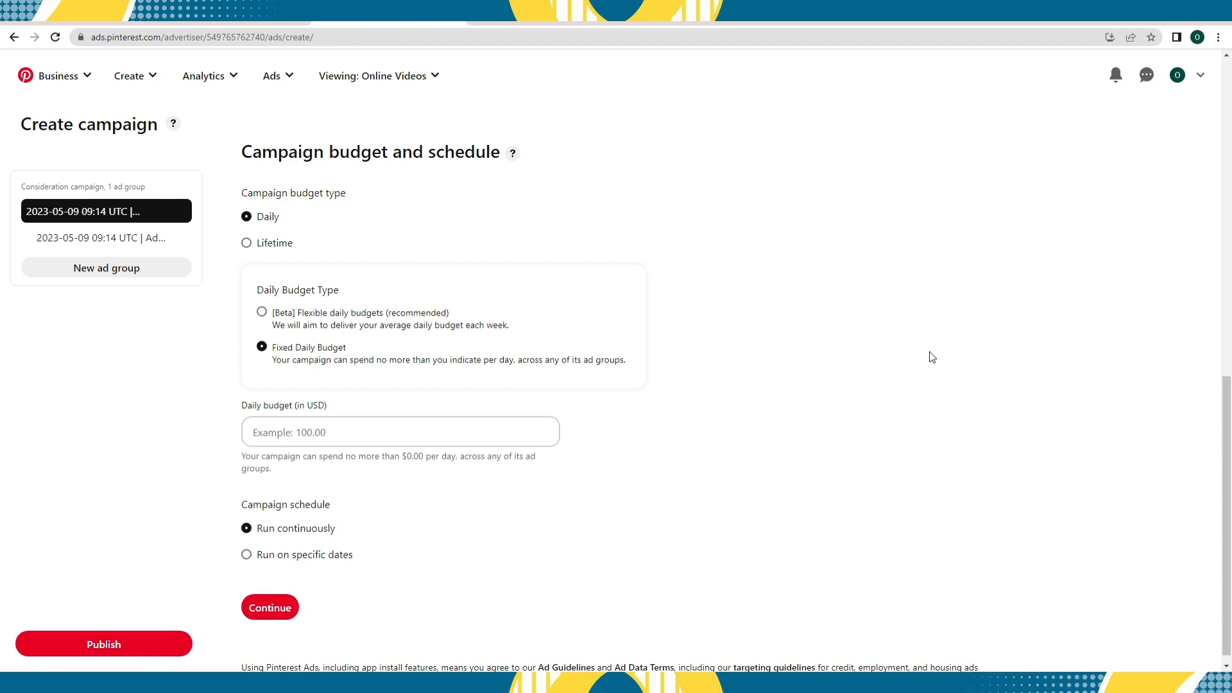
pyautogui.scroll(-1, 929, 356)
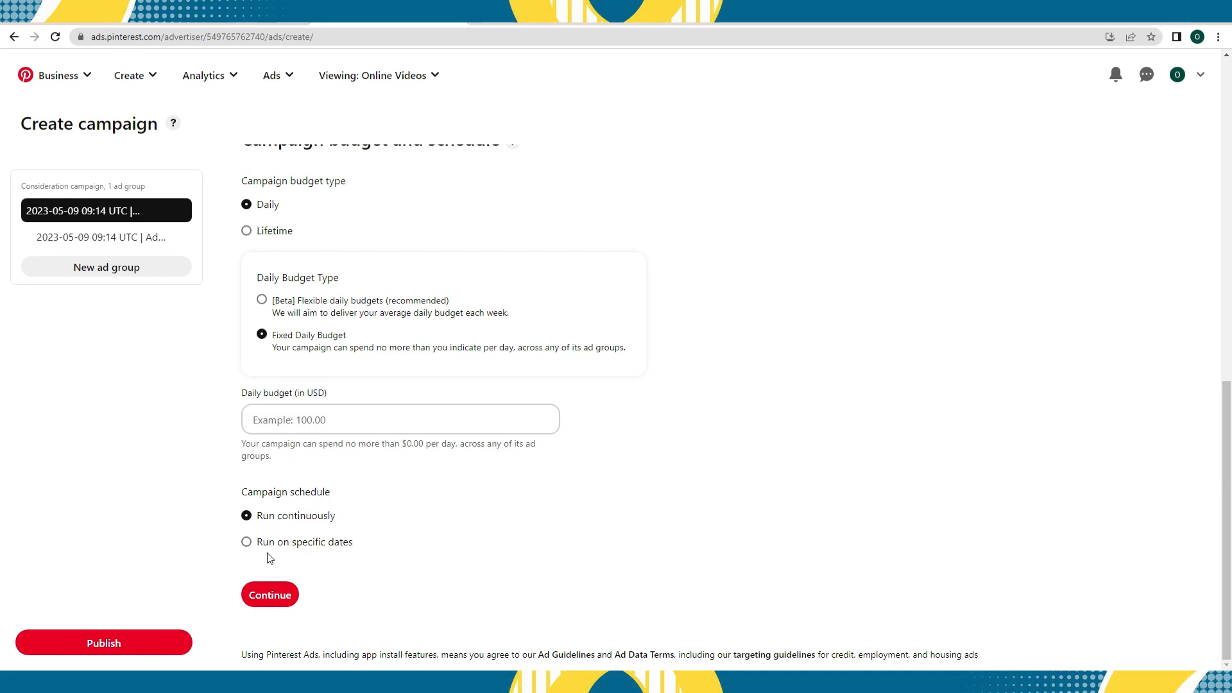
# Step: Continue to the ad group details and set the targeting strategy to Choose your own
pyautogui.click(287, 595)
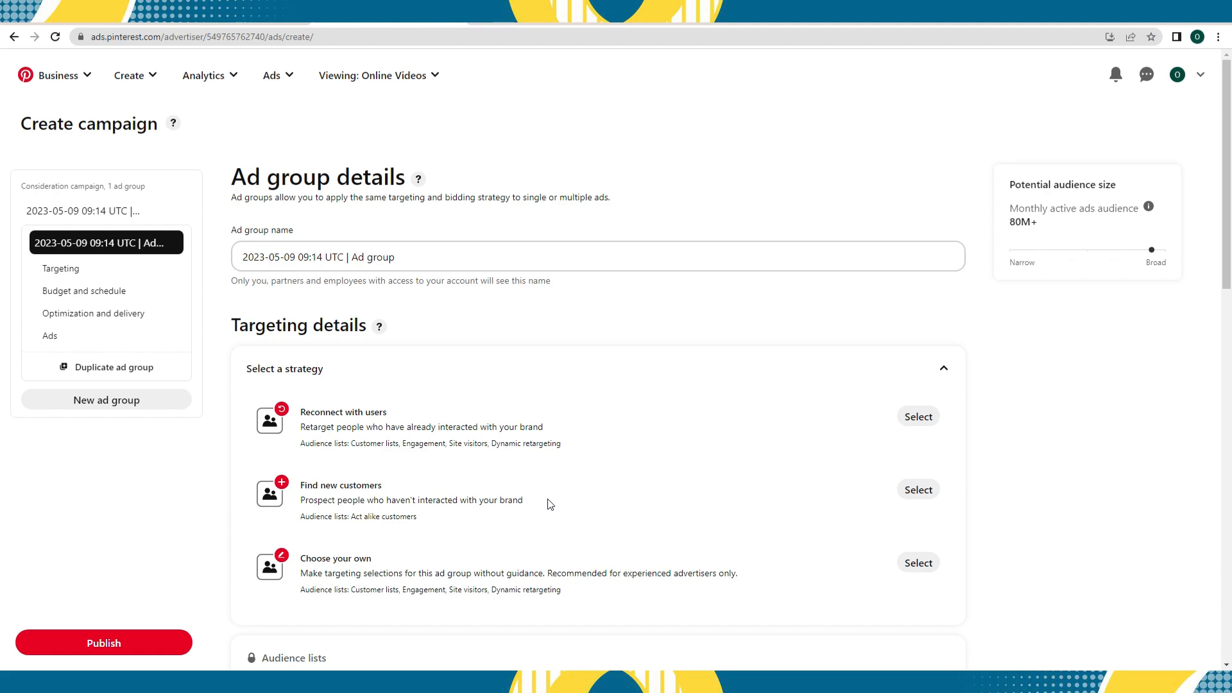
pyautogui.scroll(-1, 550, 505)
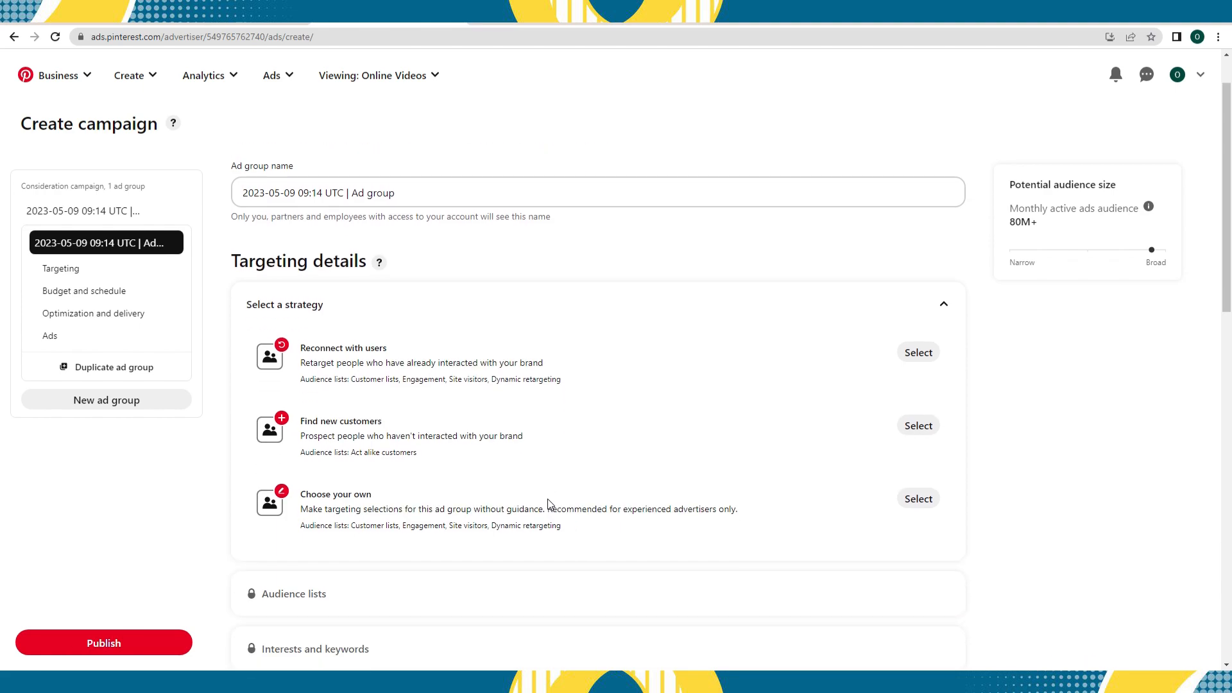
pyautogui.scroll(1, 550, 505)
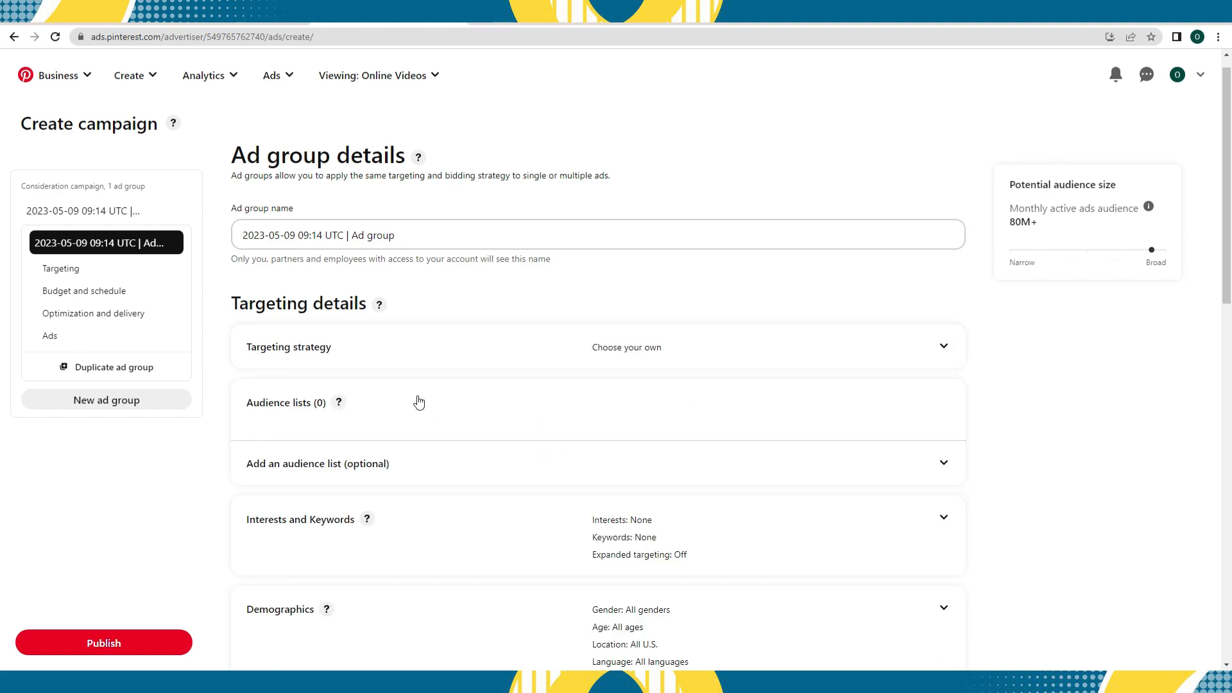
pyautogui.moveTo(244, 402); pyautogui.dragTo(318, 414)
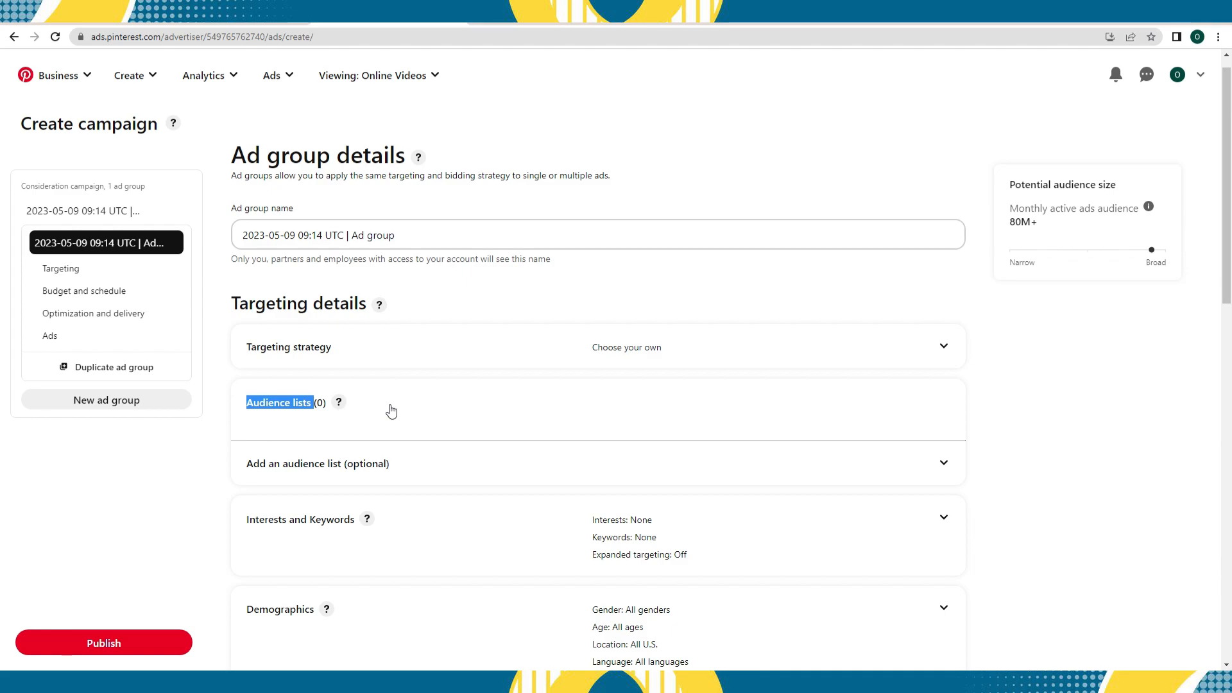
# Step: Open the optional audience list choices, then the Interests and Keywords targeting settings for the ad group
pyautogui.scroll(-1, 391, 410)
pyautogui.click(393, 410)
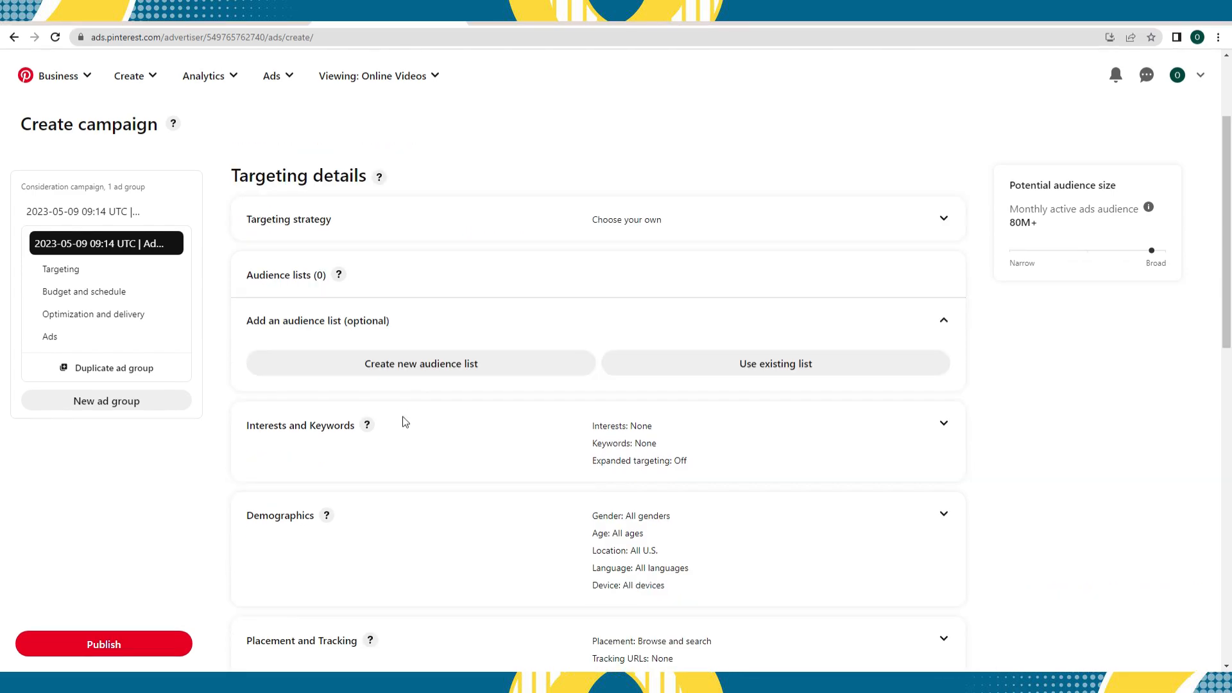
pyautogui.click(401, 427)
pyautogui.scroll(-3, 412, 422)
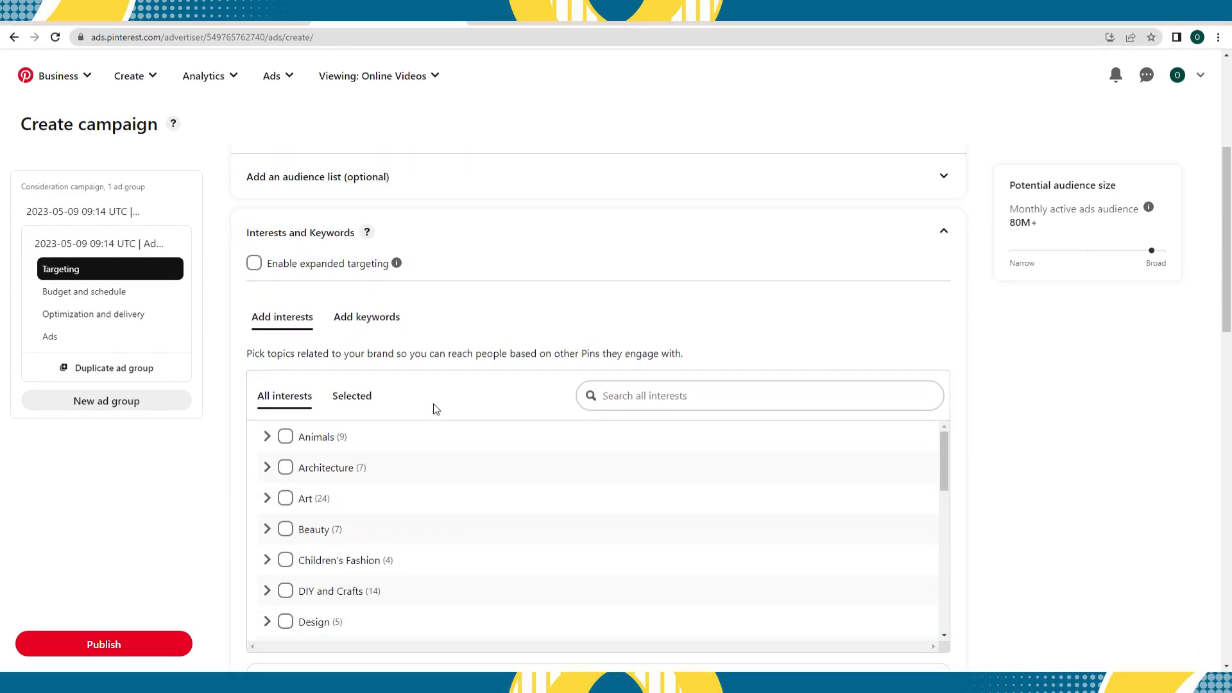
pyautogui.scroll(-1, 386, 360)
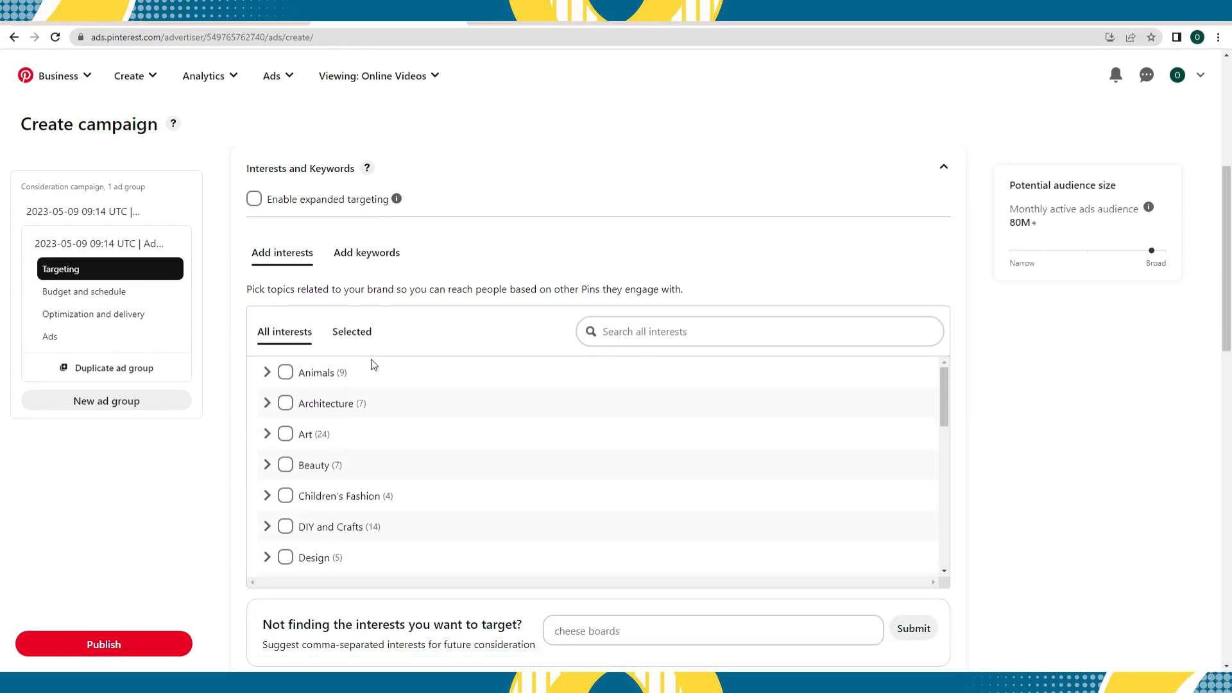
# Step: Try the Animals, Architecture, Beauty and Education interests one after another as targeting topics, clearing each one again
pyautogui.click(285, 373)
pyautogui.click(302, 393)
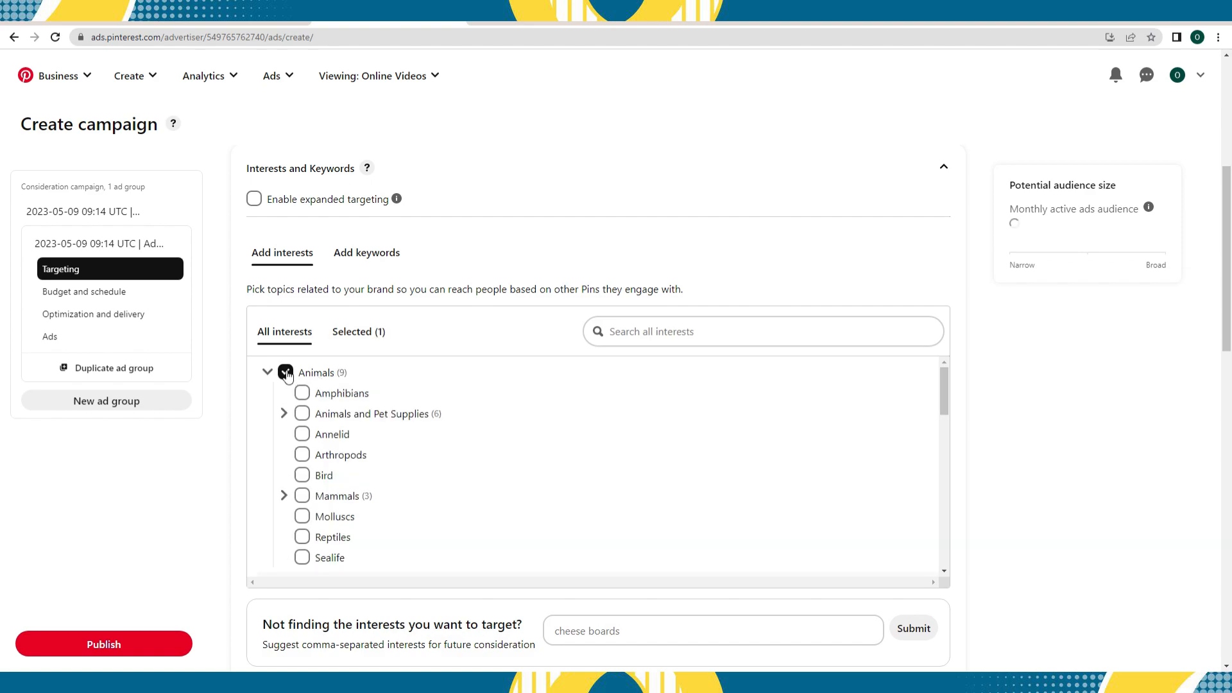
pyautogui.click(285, 372)
pyautogui.click(286, 403)
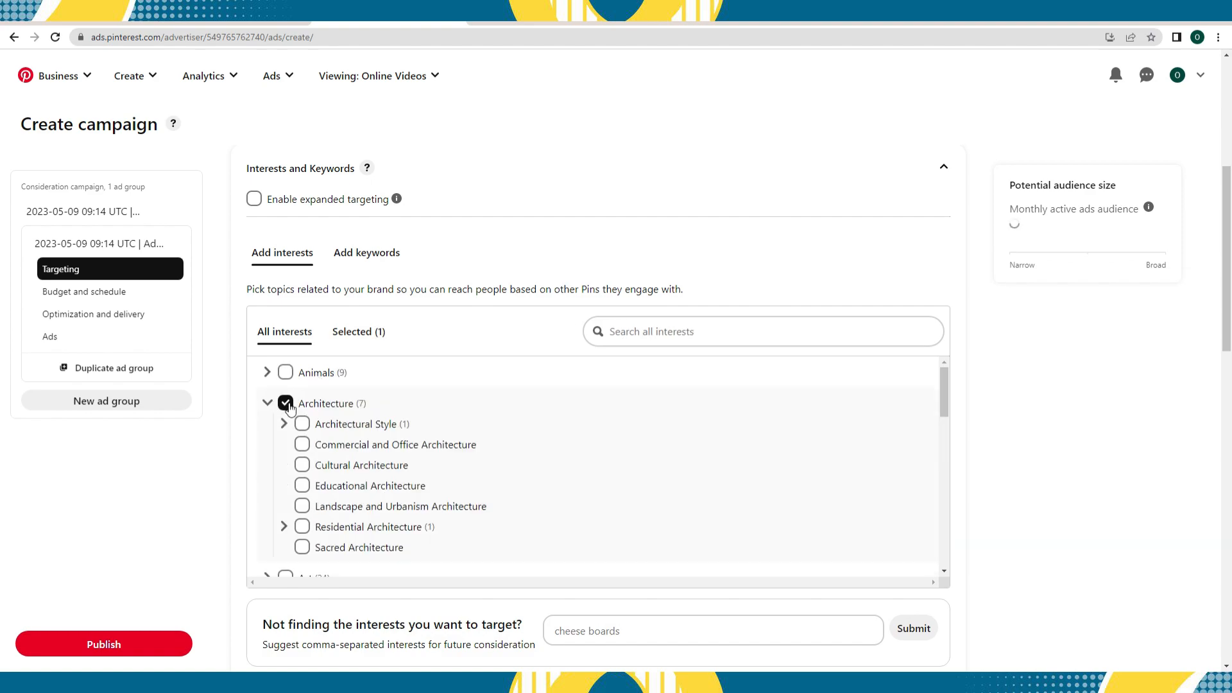
pyautogui.click(286, 403)
pyautogui.scroll(-1, 290, 410)
pyautogui.click(285, 410)
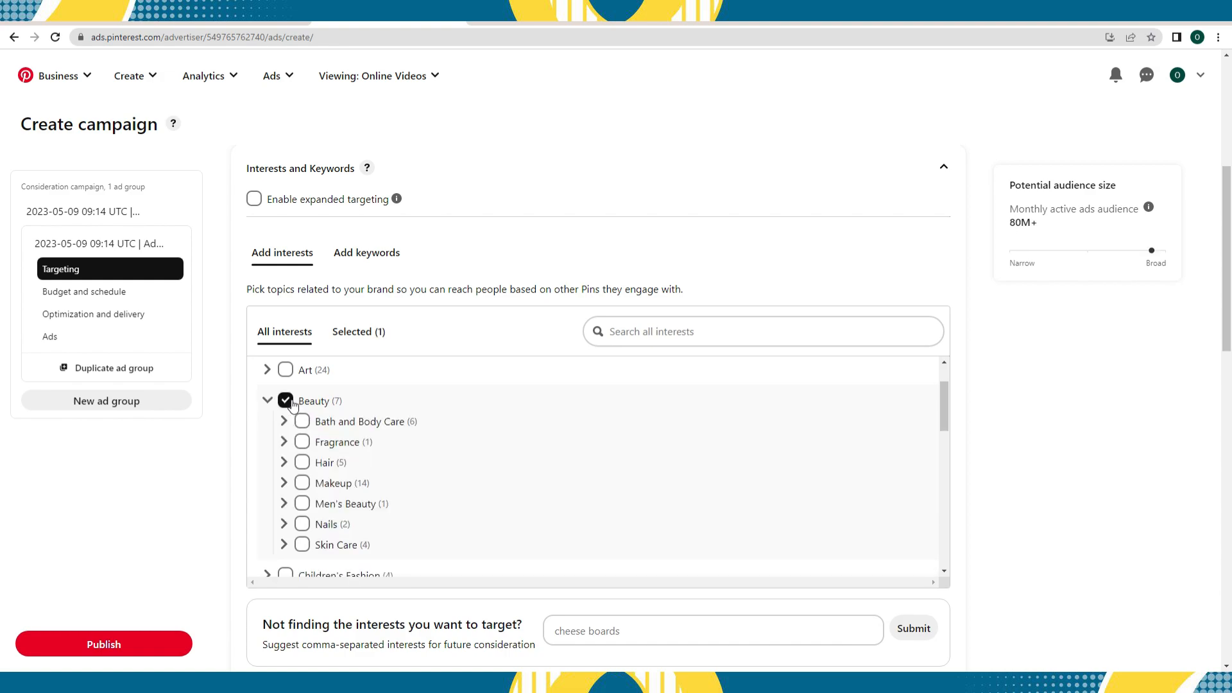
pyautogui.click(286, 410)
pyautogui.scroll(-2, 296, 411)
pyautogui.click(294, 400)
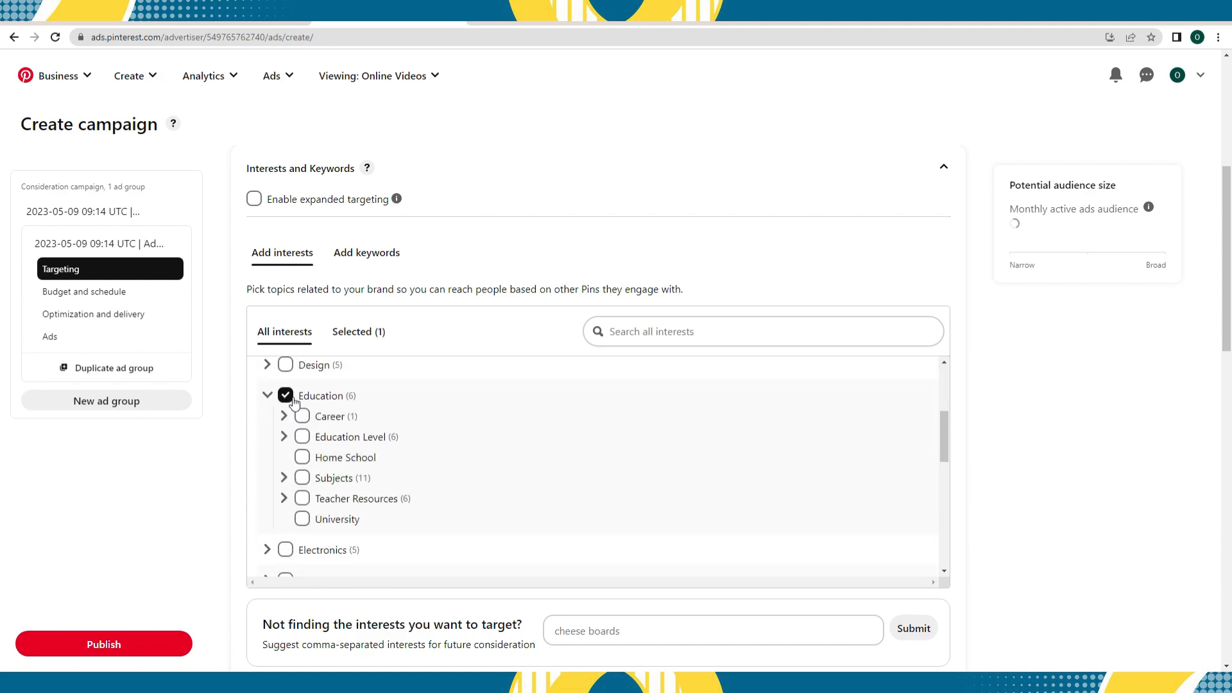
pyautogui.click(294, 400)
pyautogui.scroll(-5, 294, 402)
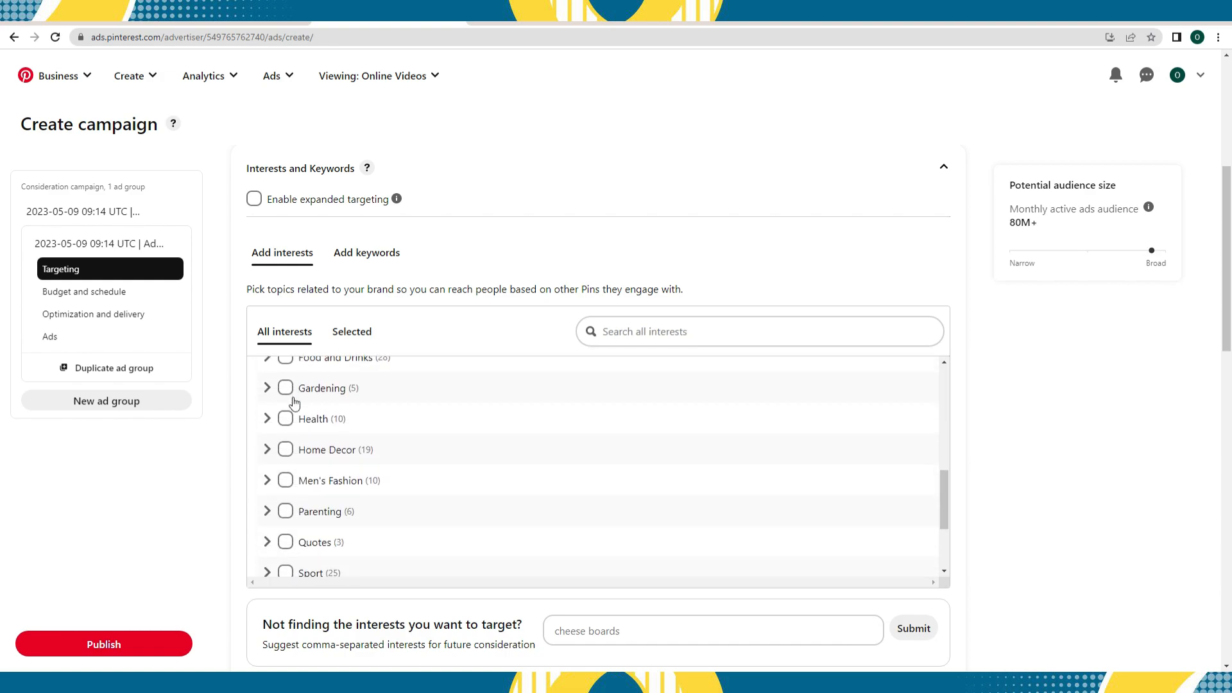
pyautogui.scroll(2, 289, 402)
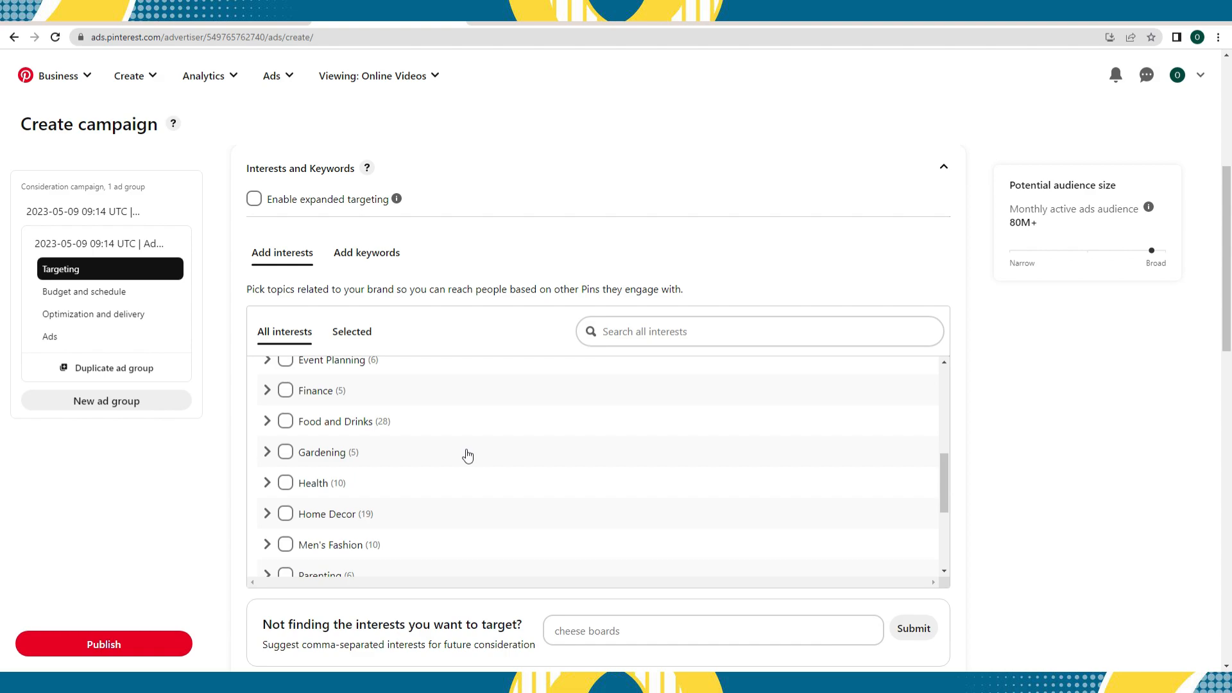
# Step: Open the Demographics targeting and review its gender, age, location, language and device options
pyautogui.scroll(-2, 453, 522)
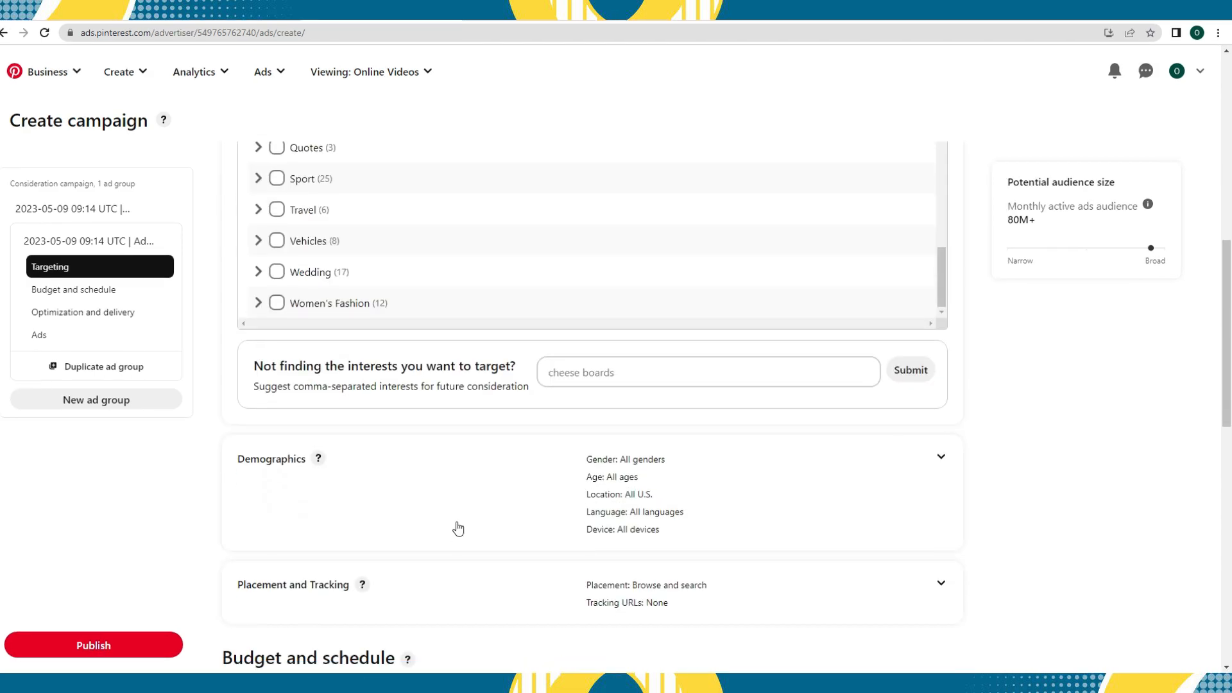
pyautogui.click(437, 495)
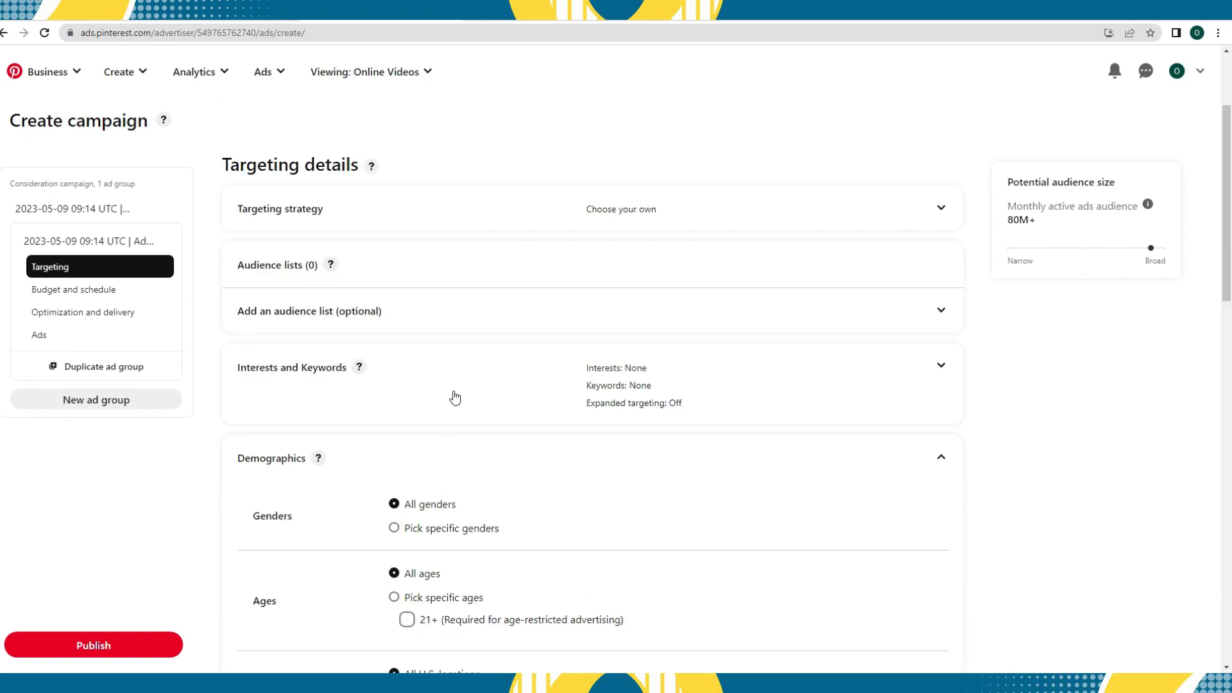
pyautogui.scroll(-4, 456, 398)
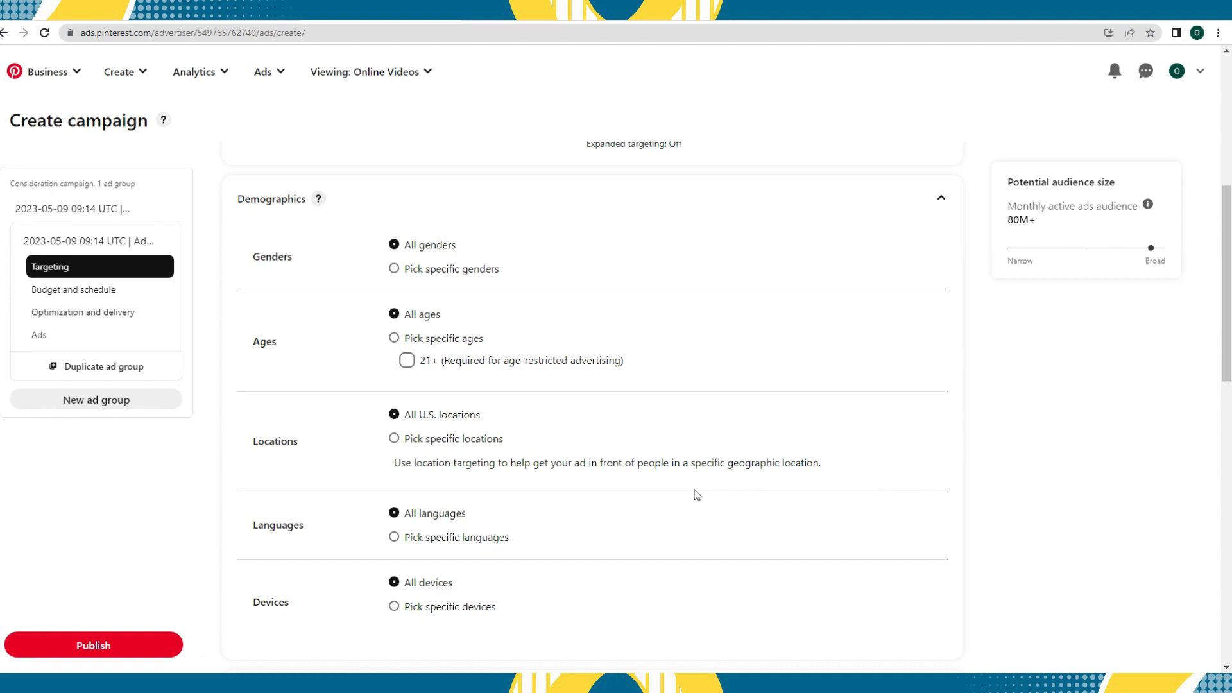
pyautogui.scroll(-1, 698, 496)
pyautogui.scroll(1, 697, 495)
pyautogui.scroll(-3, 696, 494)
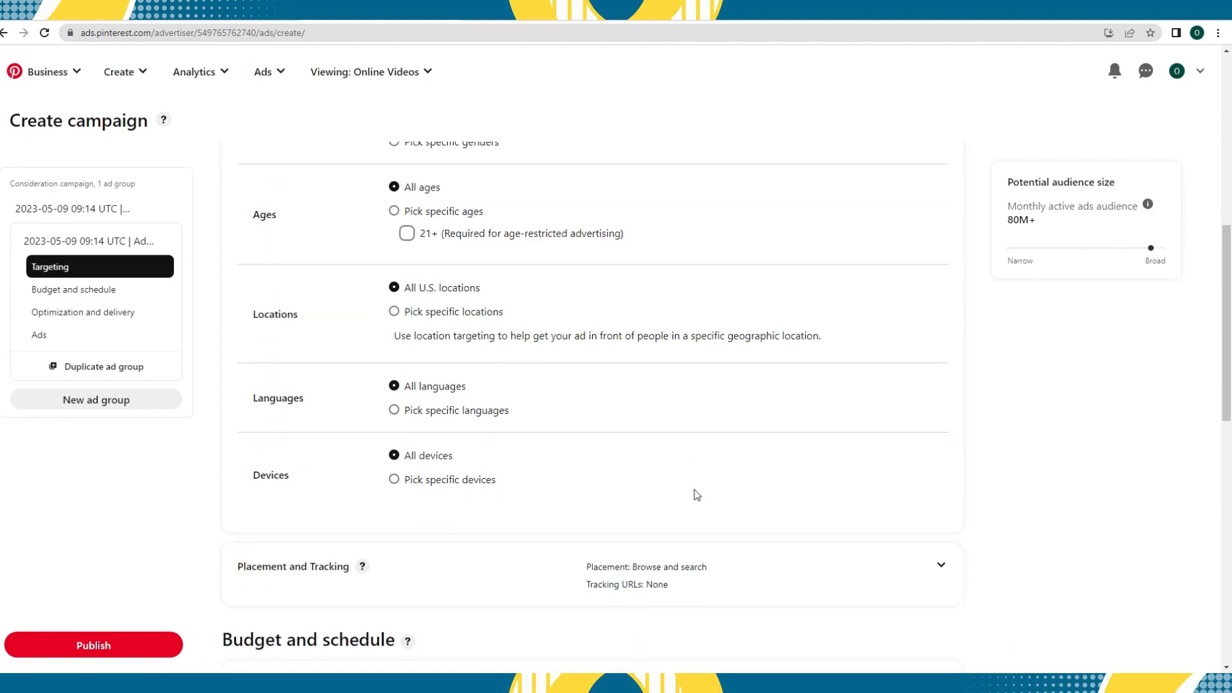
# Step: Review the ad group's budget and schedule section and its optimization, delivery and bidding options
pyautogui.scroll(-7, 694, 489)
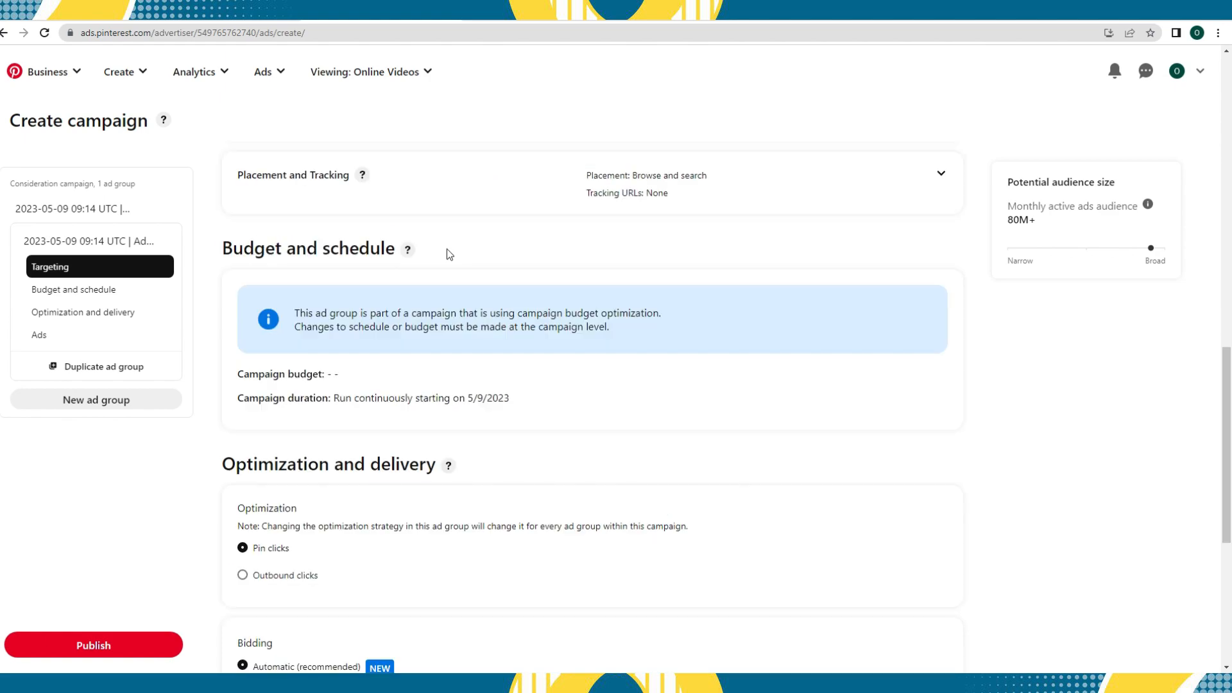
pyautogui.doubleClick(328, 335)
pyautogui.moveTo(348, 339); pyautogui.dragTo(442, 336)
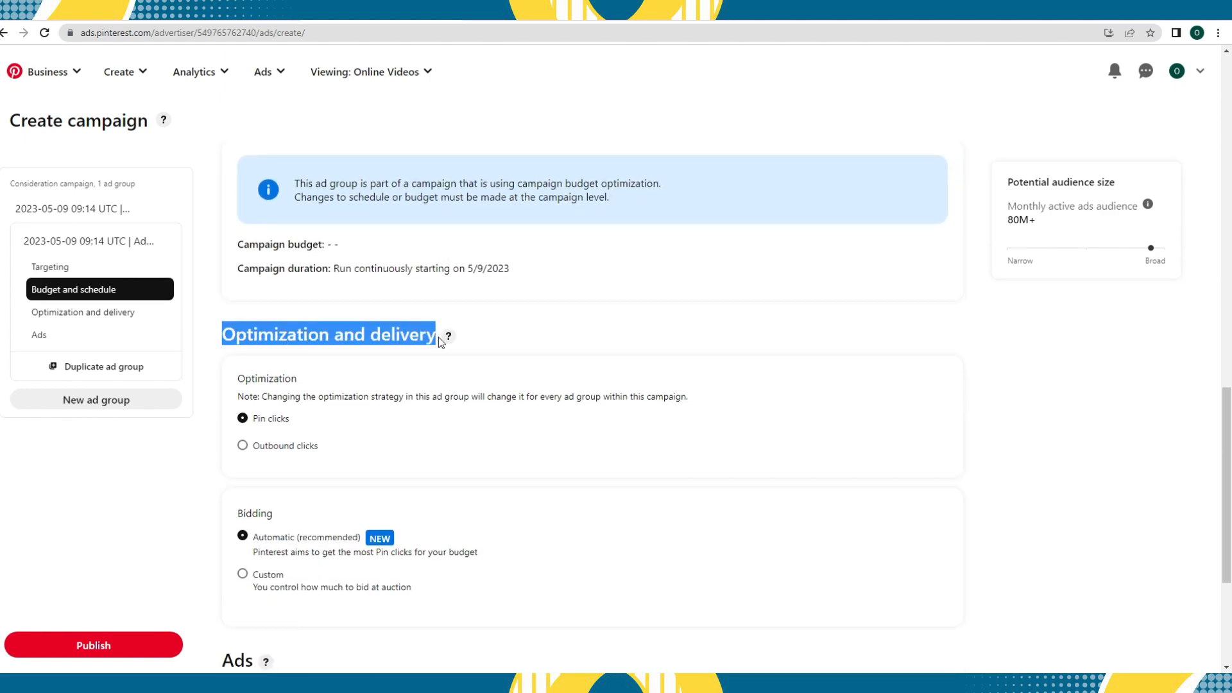
pyautogui.click(523, 339)
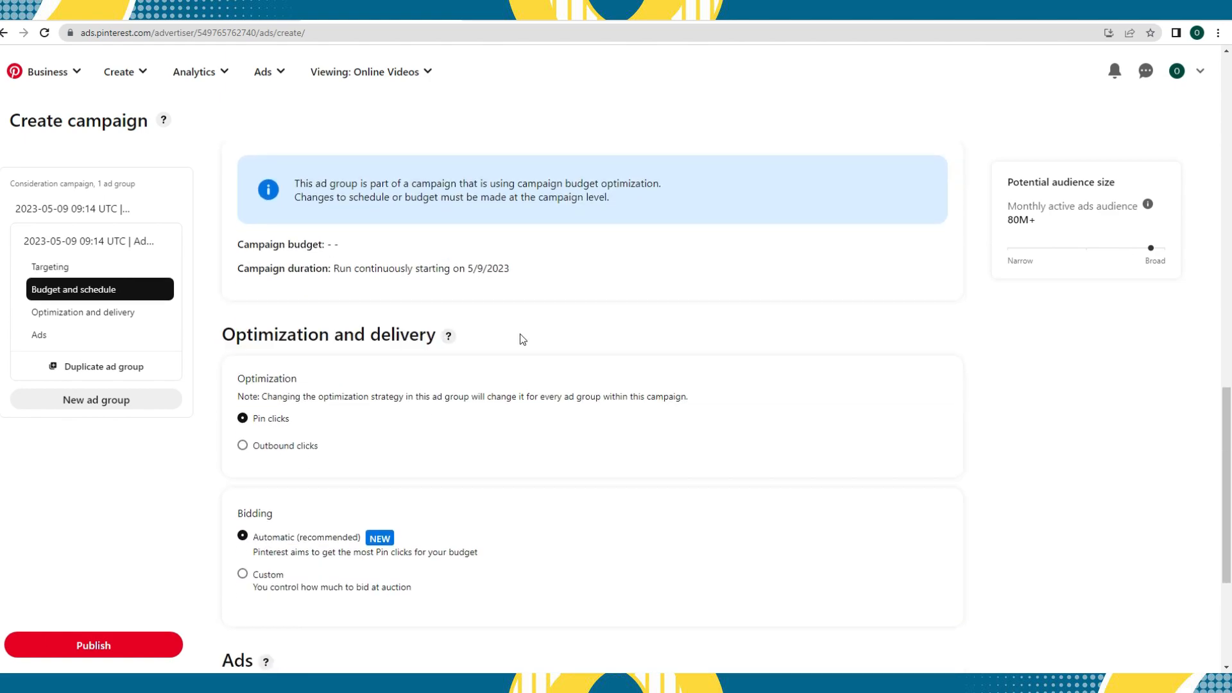
pyautogui.scroll(-4, 521, 338)
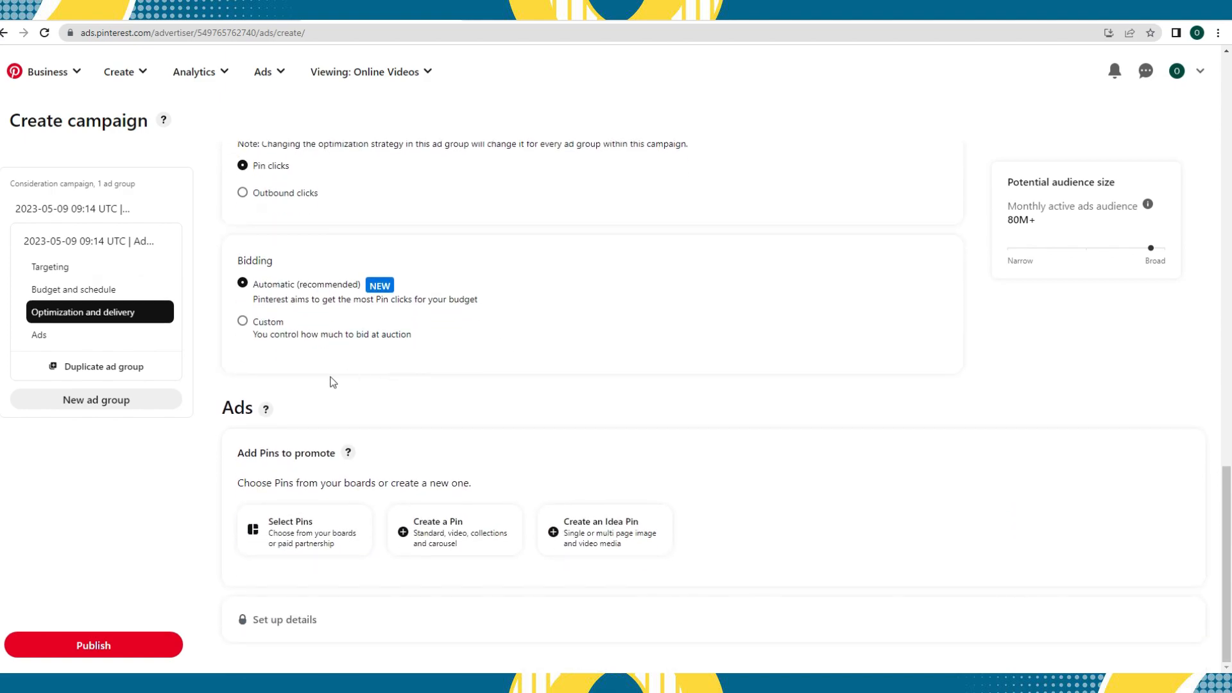
# Step: Open the Pin builder from the Ads section to create a new Pin to promote
pyautogui.moveTo(217, 404); pyautogui.dragTo(266, 410)
pyautogui.click(270, 410)
pyautogui.click(587, 520)
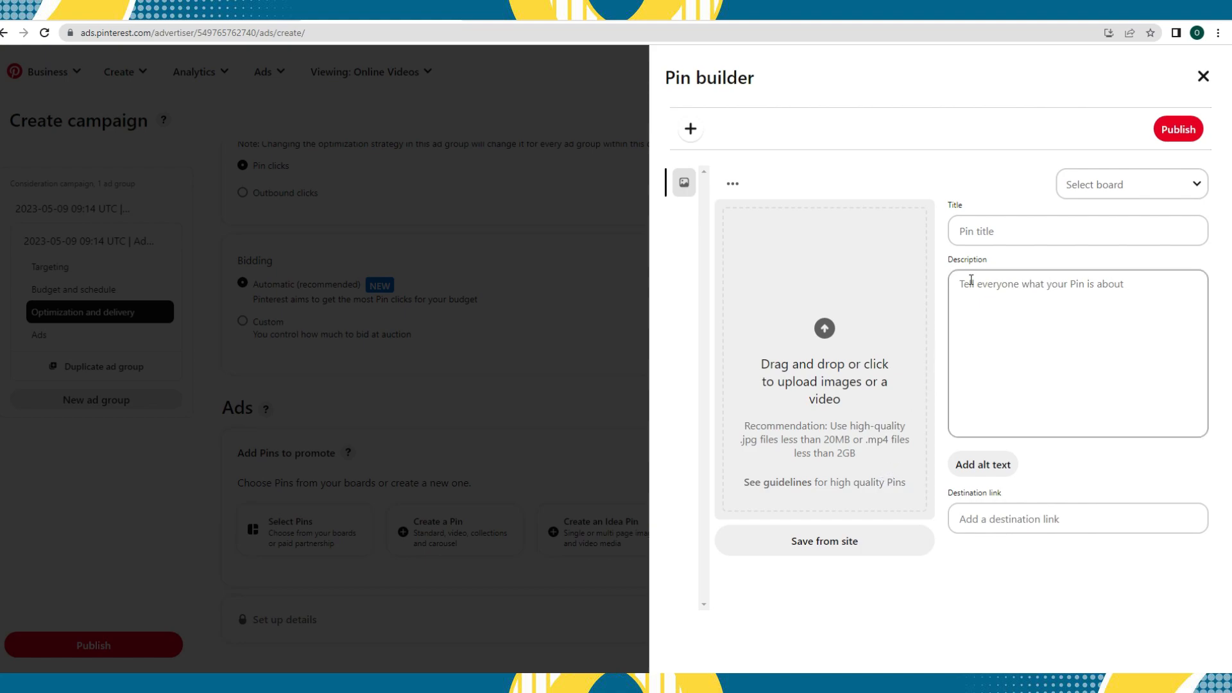
# Step: Examine the title, description and destination link fields for the new Pin
pyautogui.click(1002, 240)
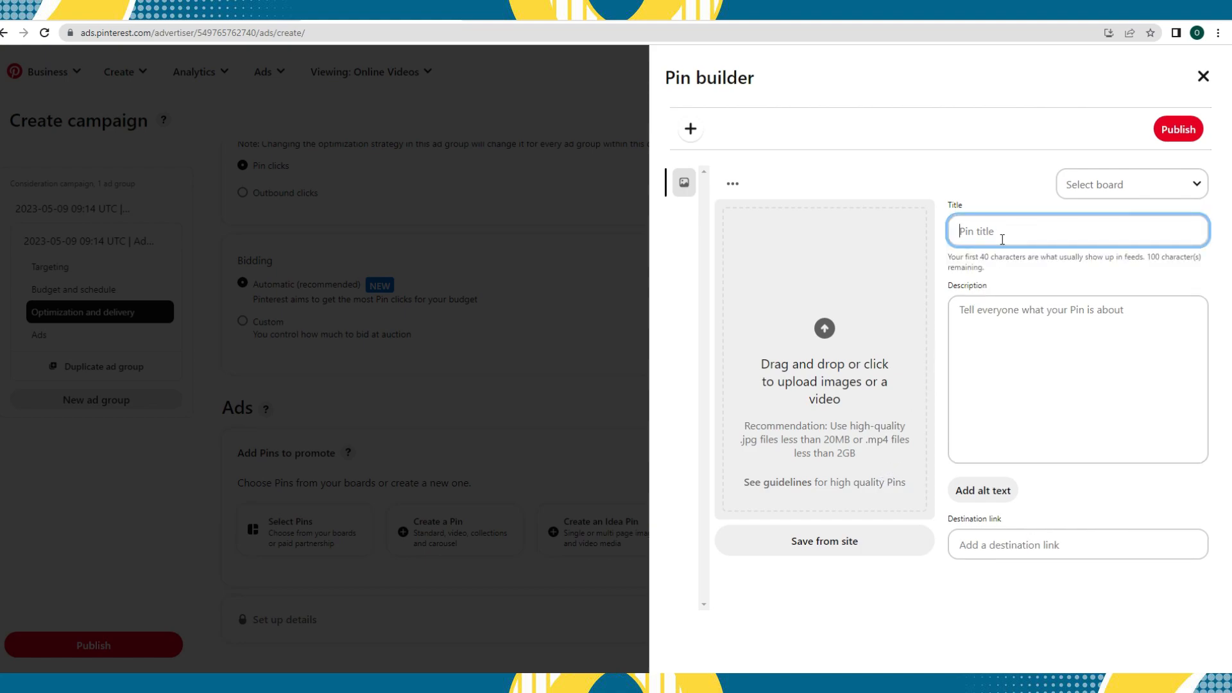
pyautogui.click(1005, 314)
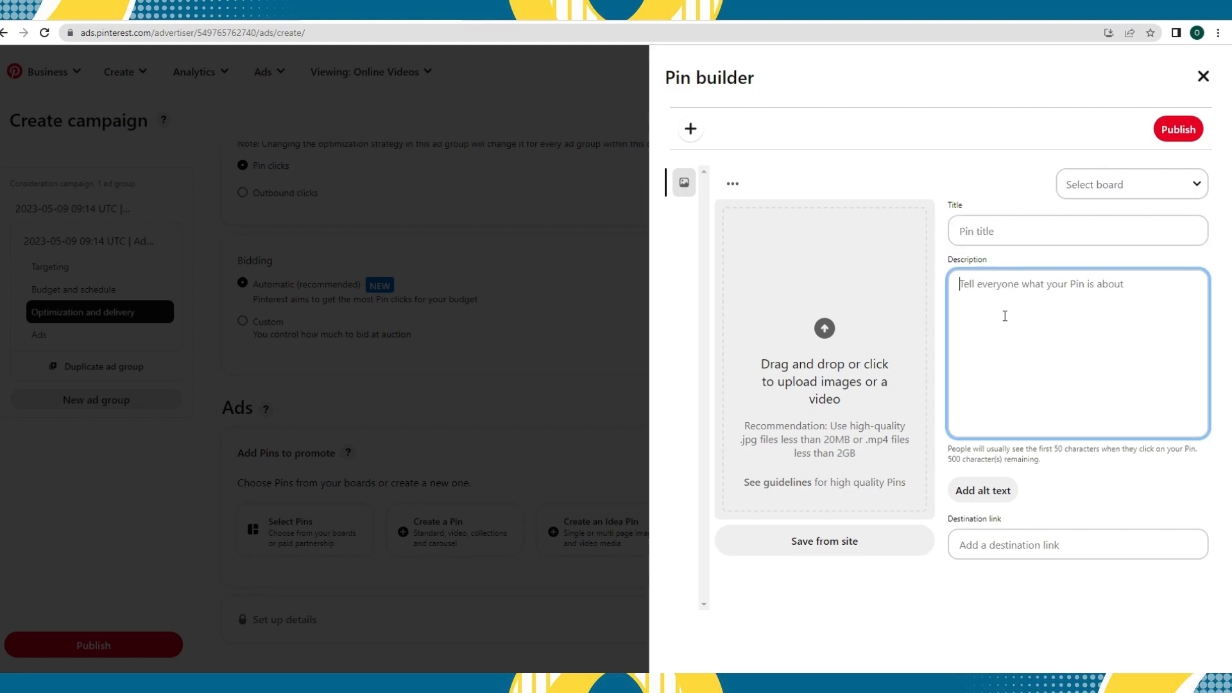
pyautogui.click(1028, 539)
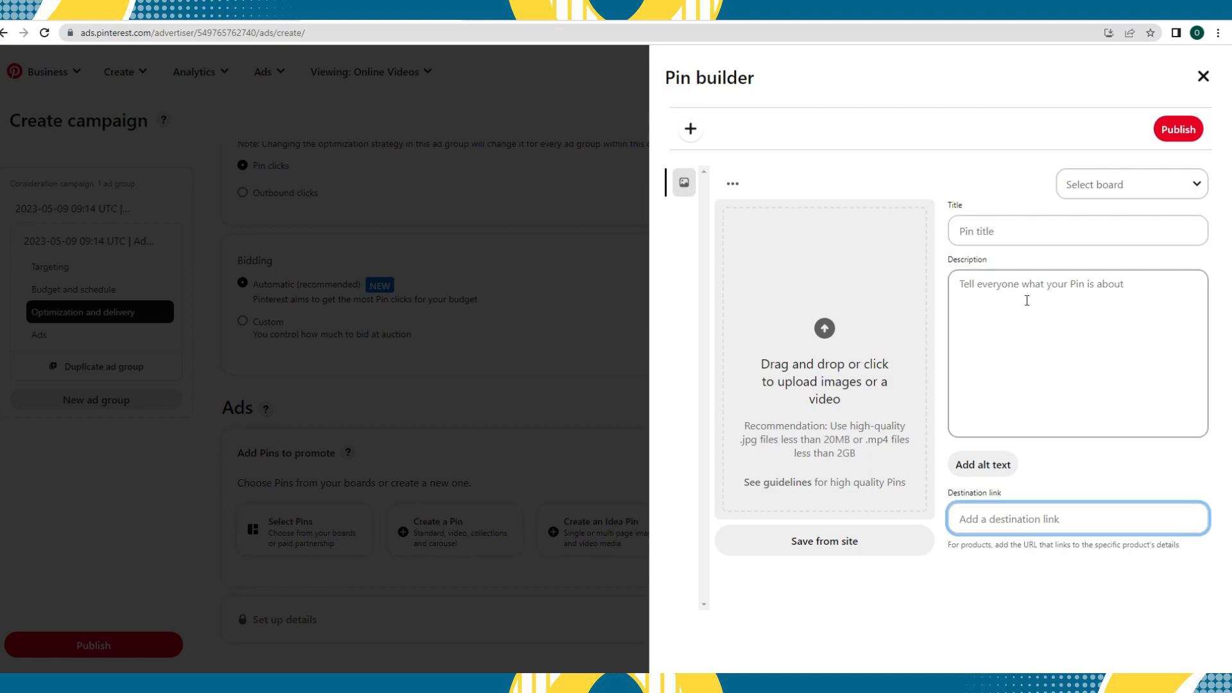
pyautogui.click(1003, 152)
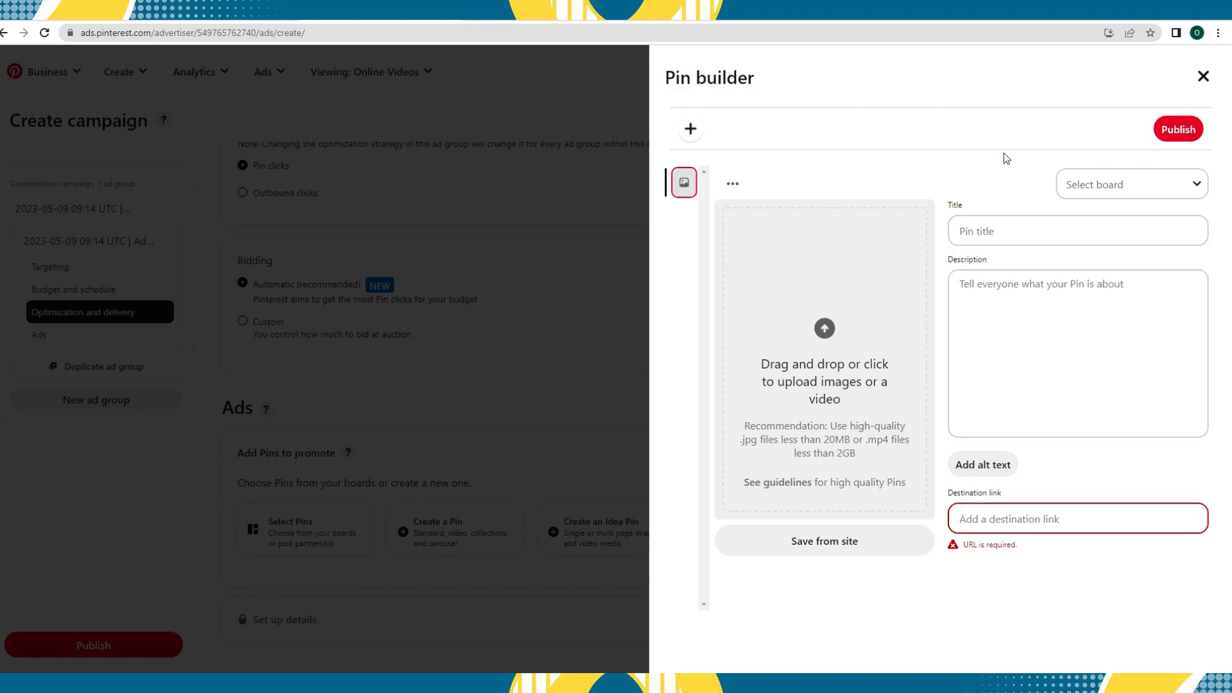